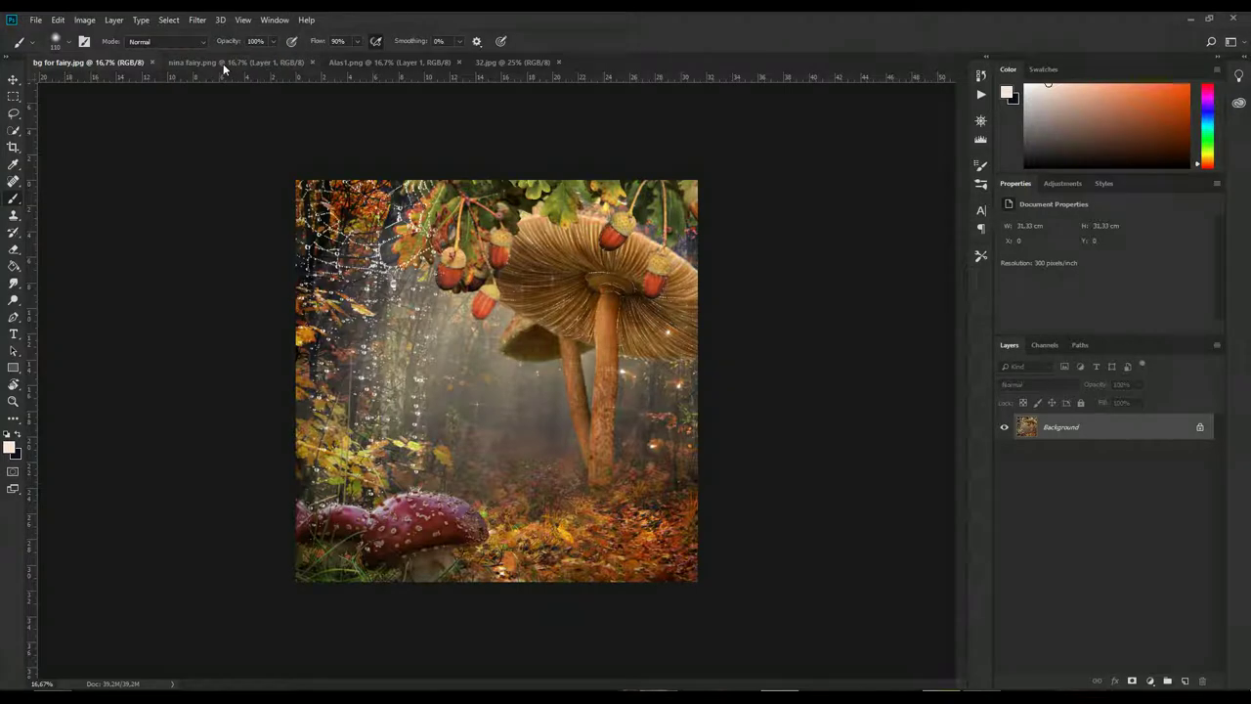
Step: Review the source images: the wings in Alas1.png, the violet light in 32.jpg and the forest background
click(367, 64)
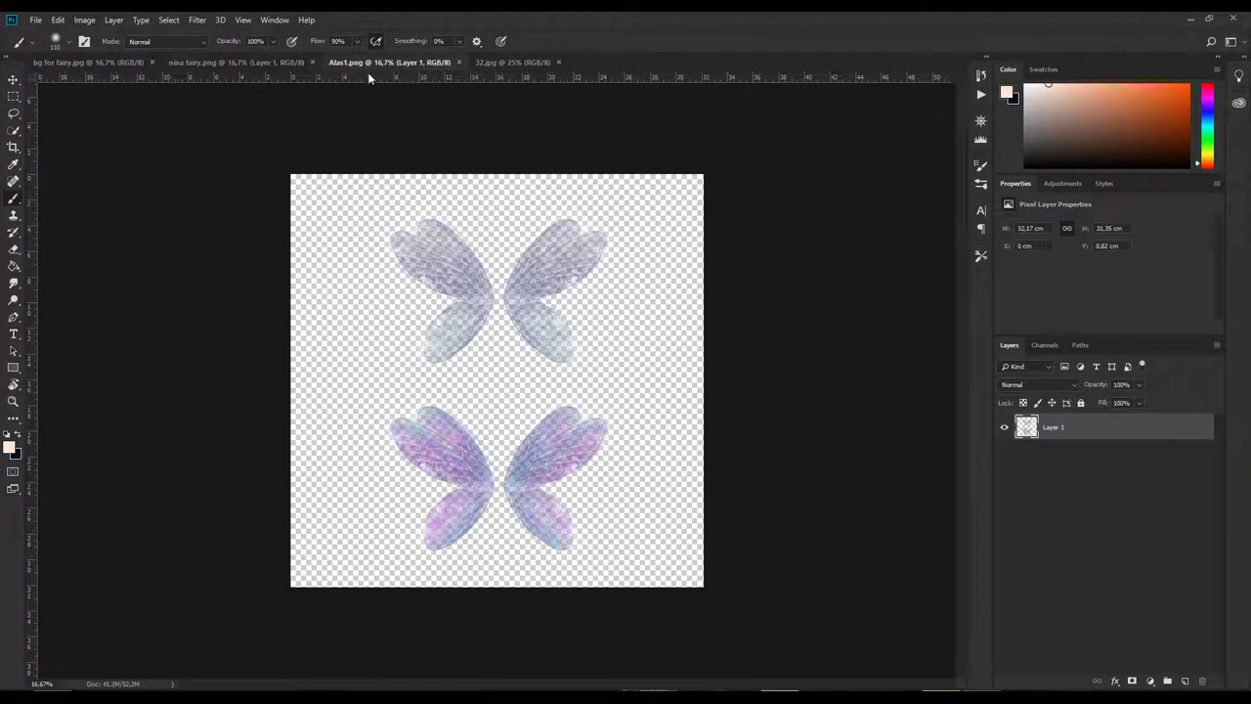
click(516, 62)
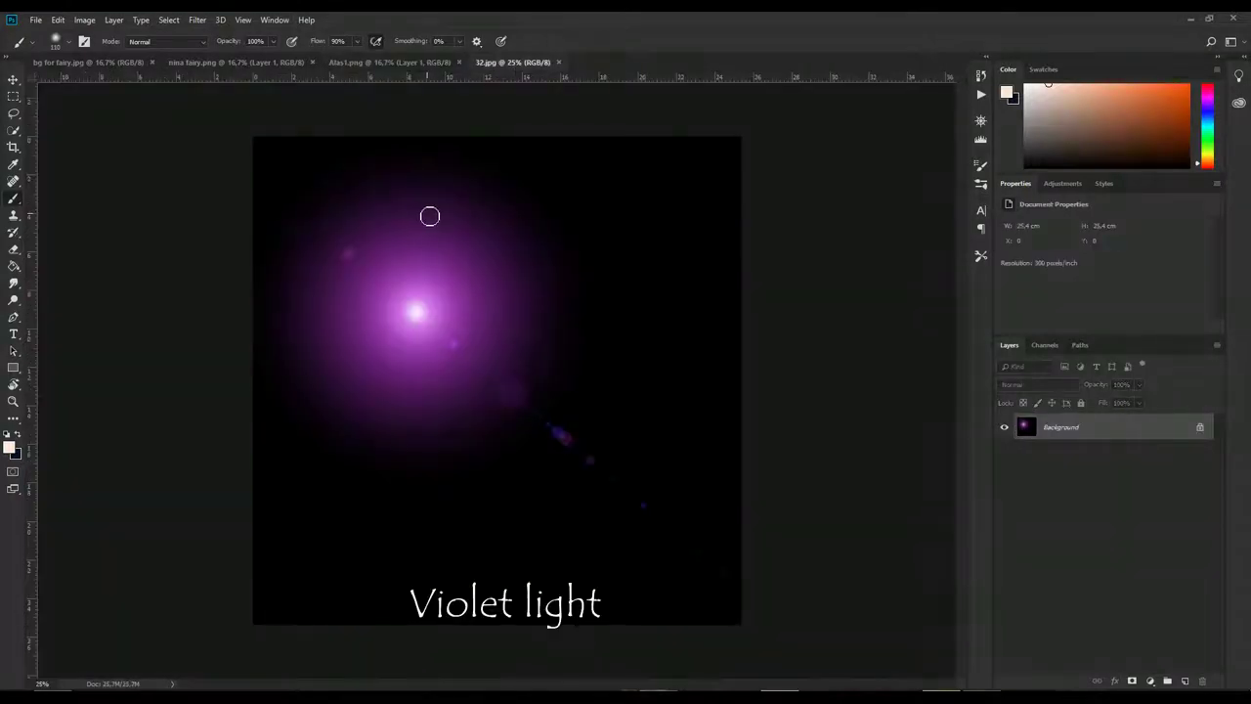
click(109, 61)
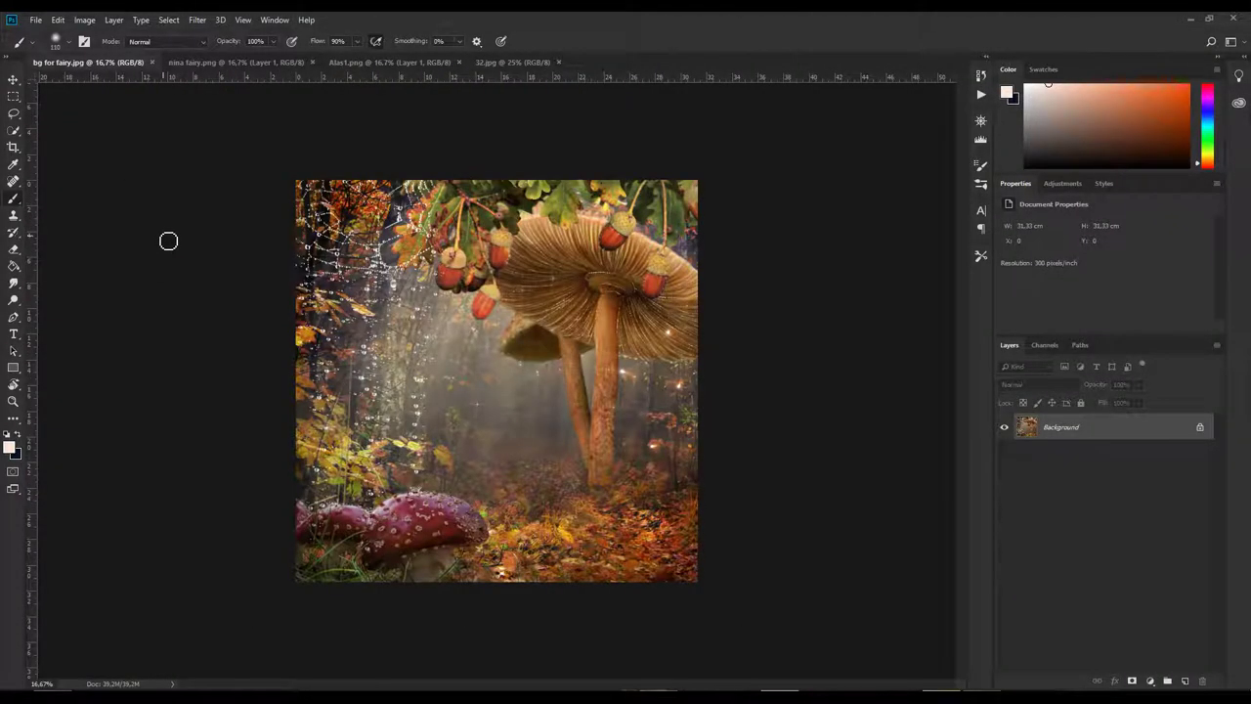
Step: Bring the girl from nina fairy.png into bg for fairy.jpg and position her in front of the tall mushroom stems
click(219, 64)
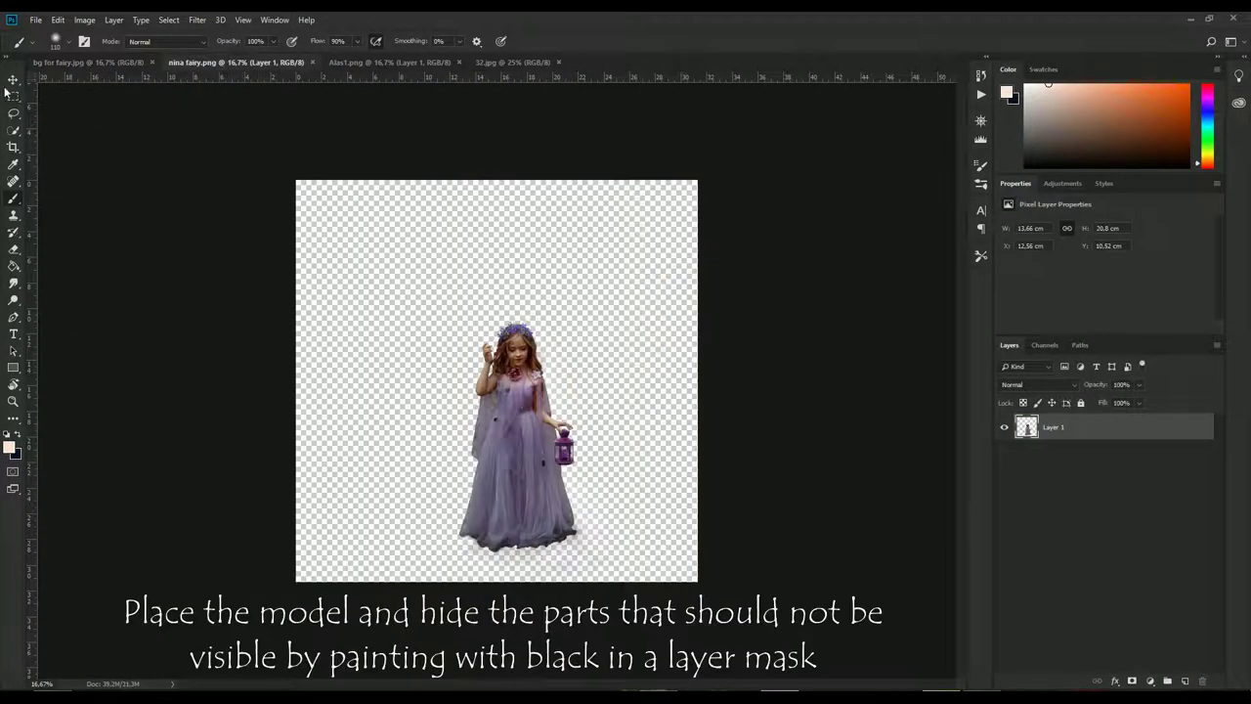
click(12, 80)
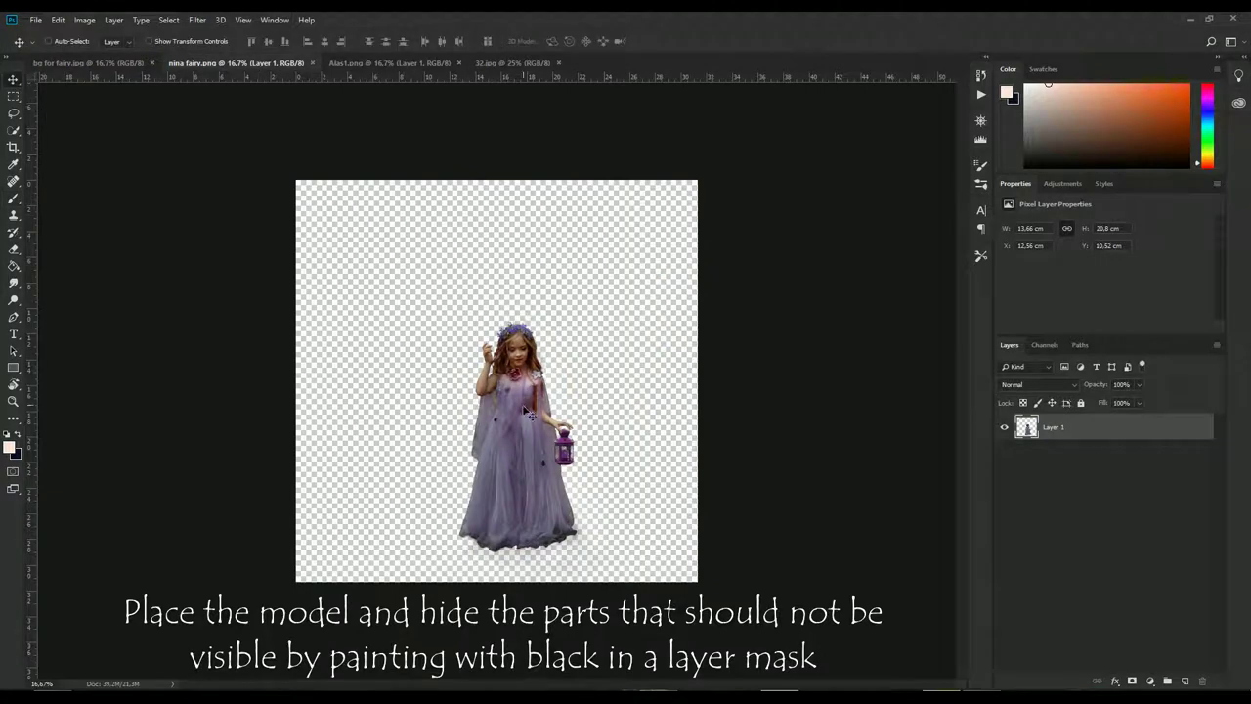
drag(524, 418, 492, 399)
drag(507, 448, 528, 429)
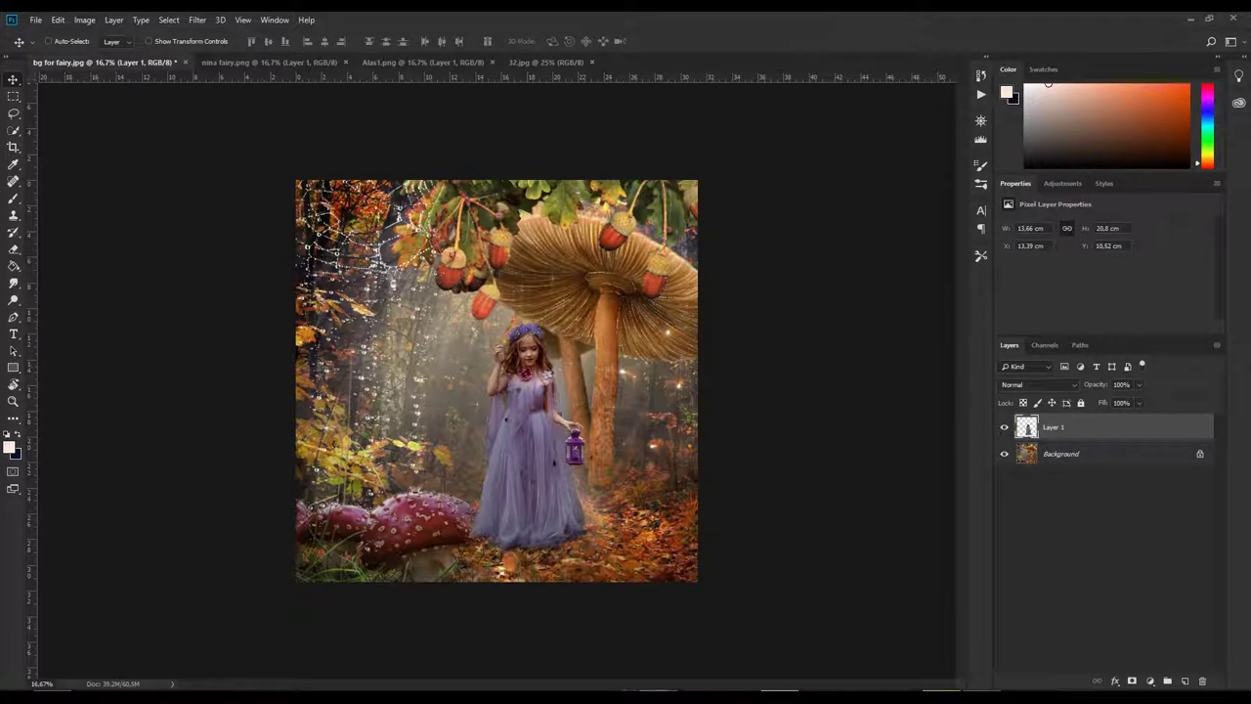
Step: Add a layer mask to the girl's layer and set the Brush foreground colour to black (000000)
click(1132, 681)
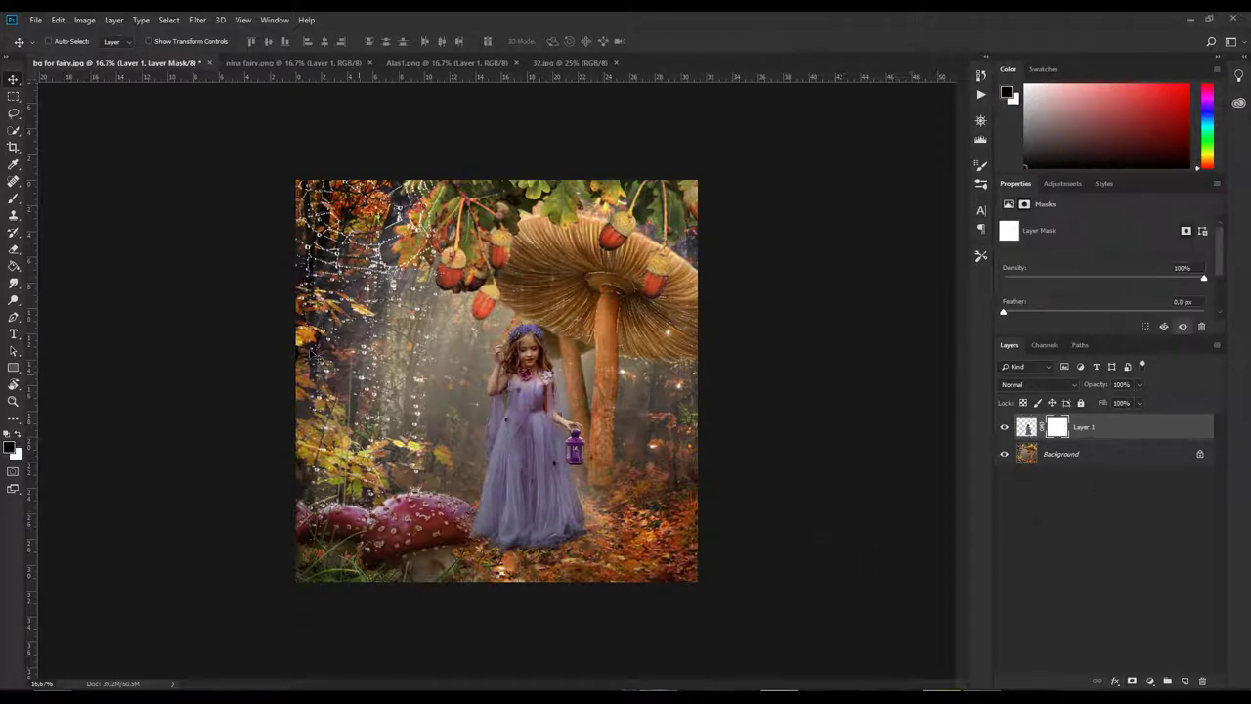
key(b)
click(10, 448)
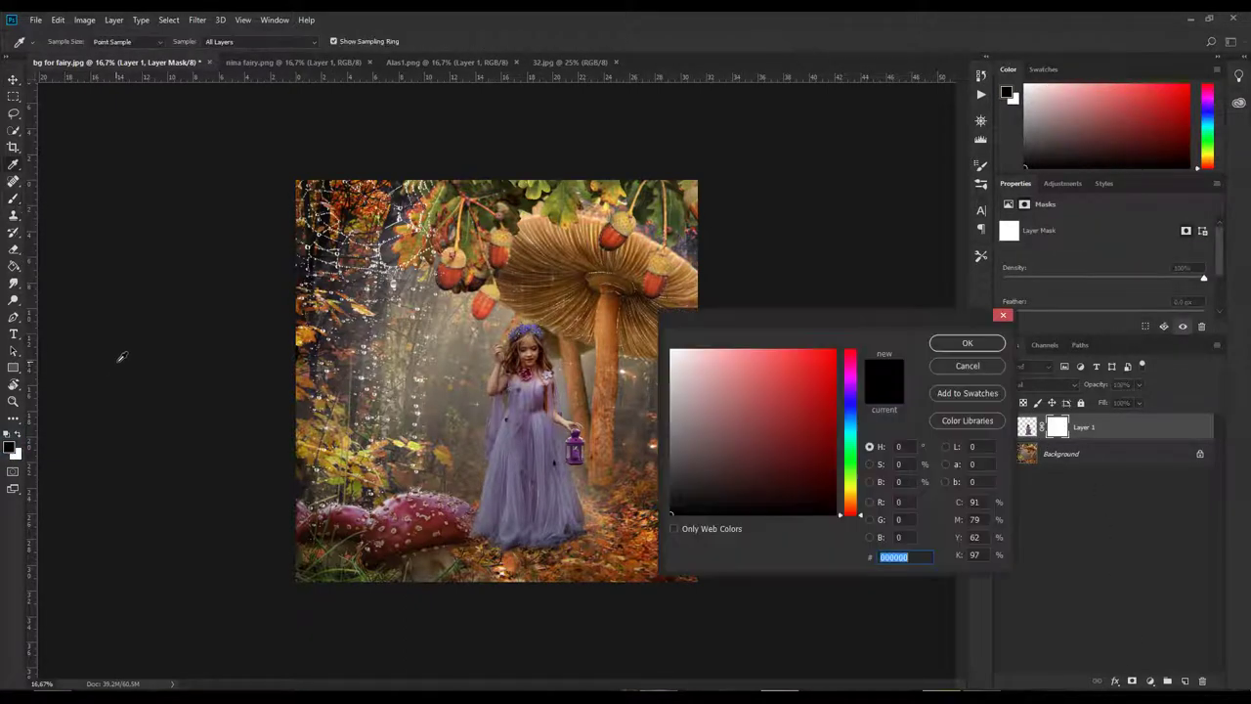
click(946, 345)
Step: Lower the girl's layer opacity to 39% for masking around the hem of her dress
key(ctrl+plus)
key(ctrl+plus)
key(ctrl+plus)
key(ctrl+plus)
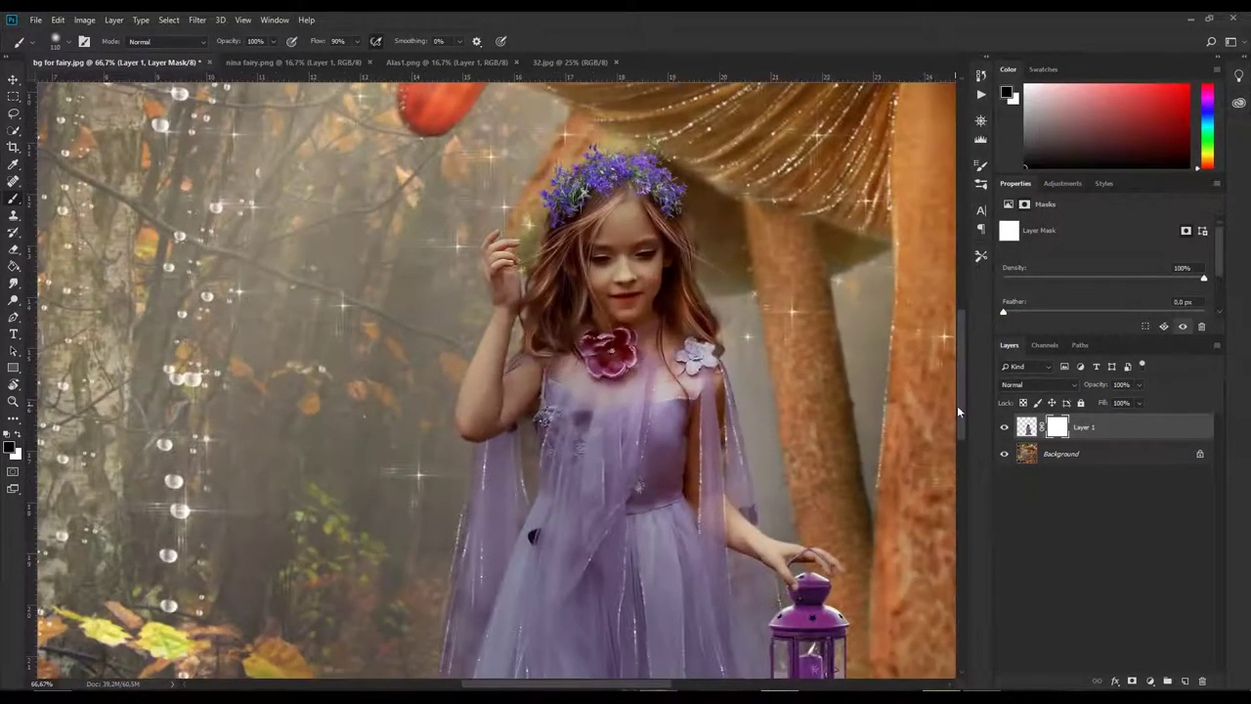
drag(957, 404, 973, 519)
click(1121, 384)
text(39)
key(Return)
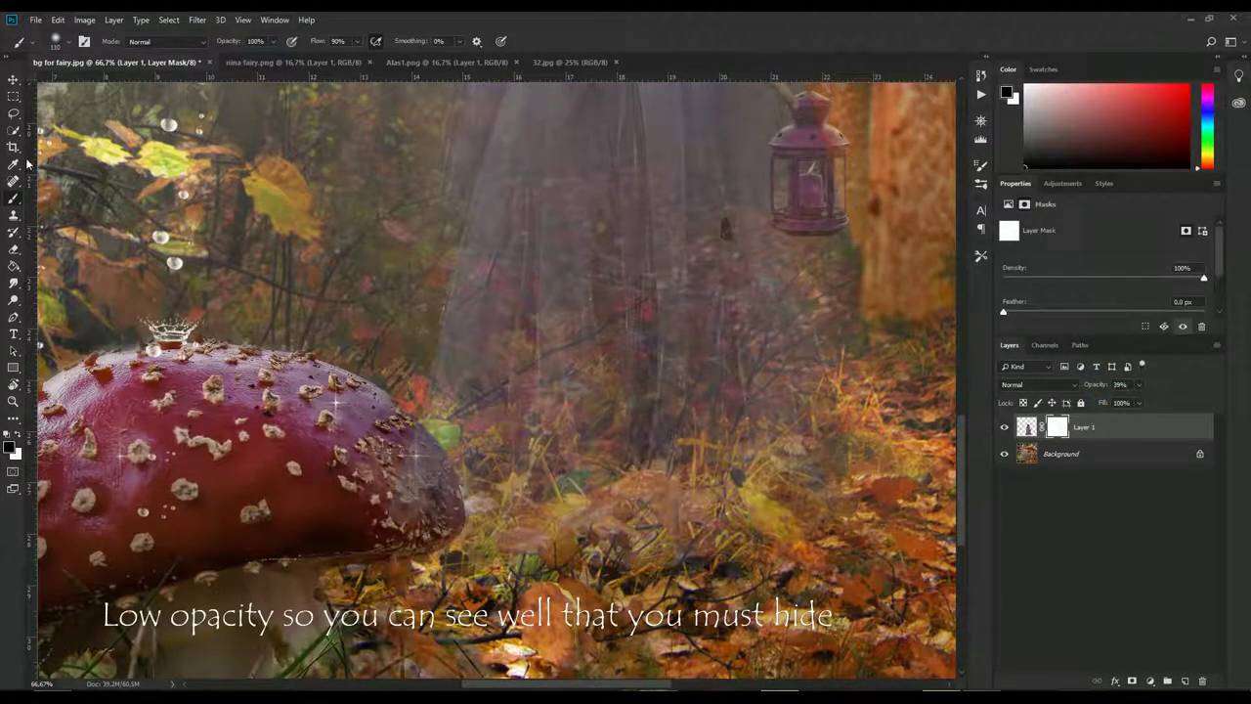
Step: Choose the Hard Round 100 1 brush from the Angeles brush group for painting on the girl's layer mask
click(64, 42)
drag(83, 84, 76, 84)
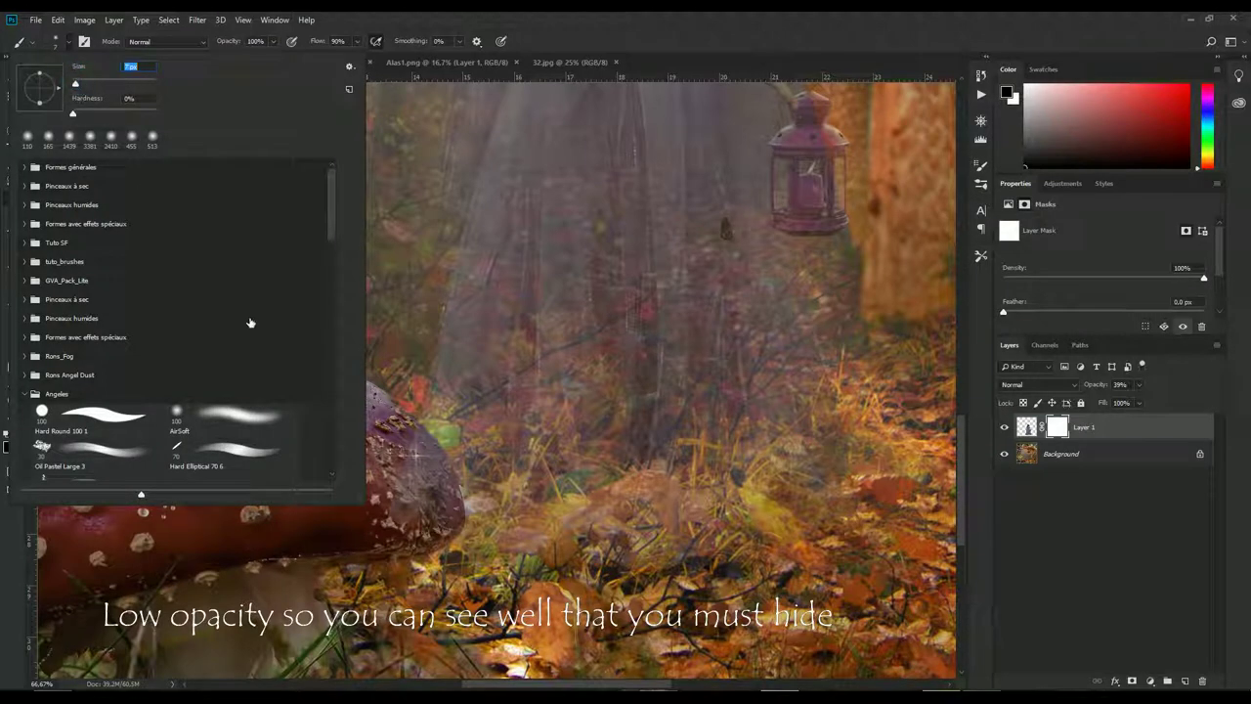
click(113, 418)
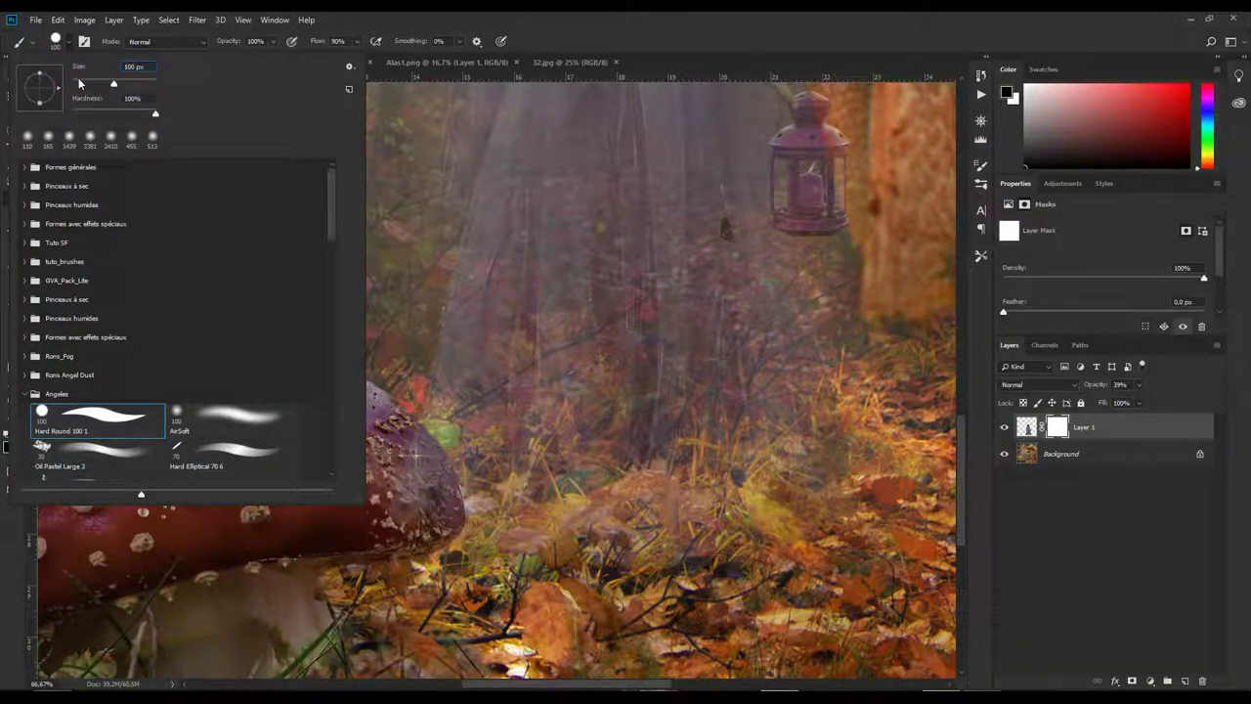
click(416, 424)
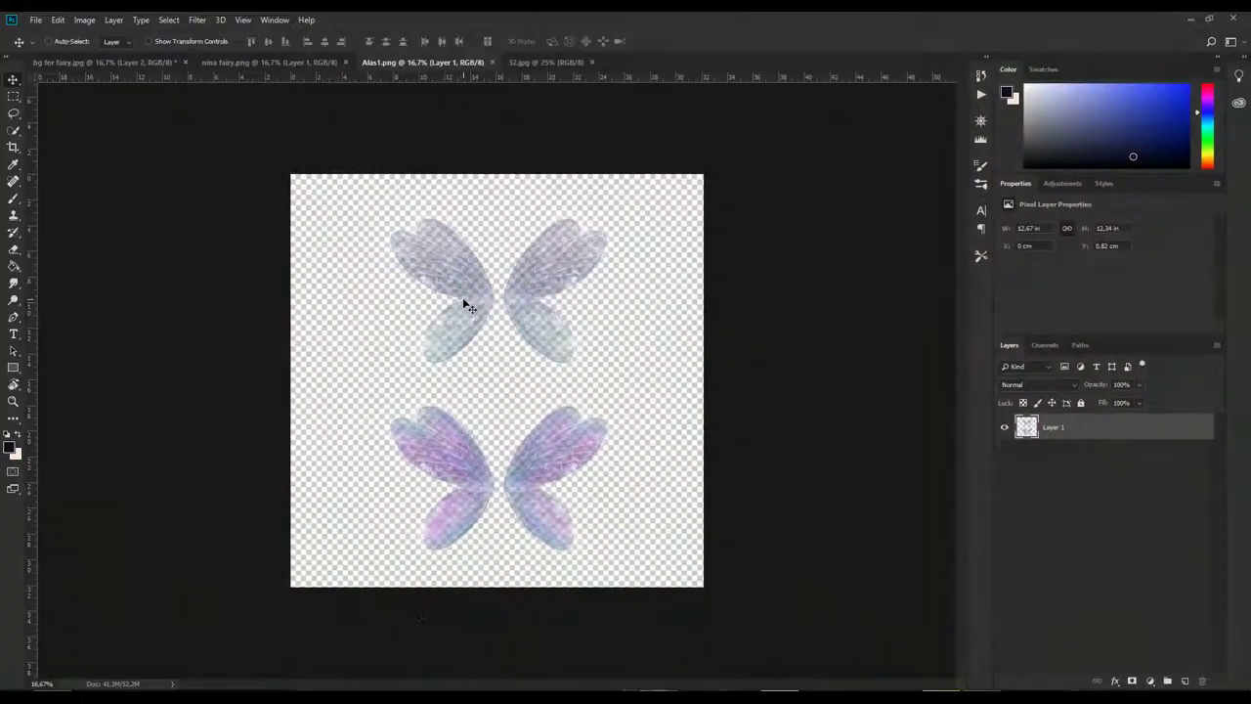
Step: Bring the wings layer from Alas1.png into the fairy scene over the girl
drag(467, 306, 479, 460)
drag(457, 305, 394, 475)
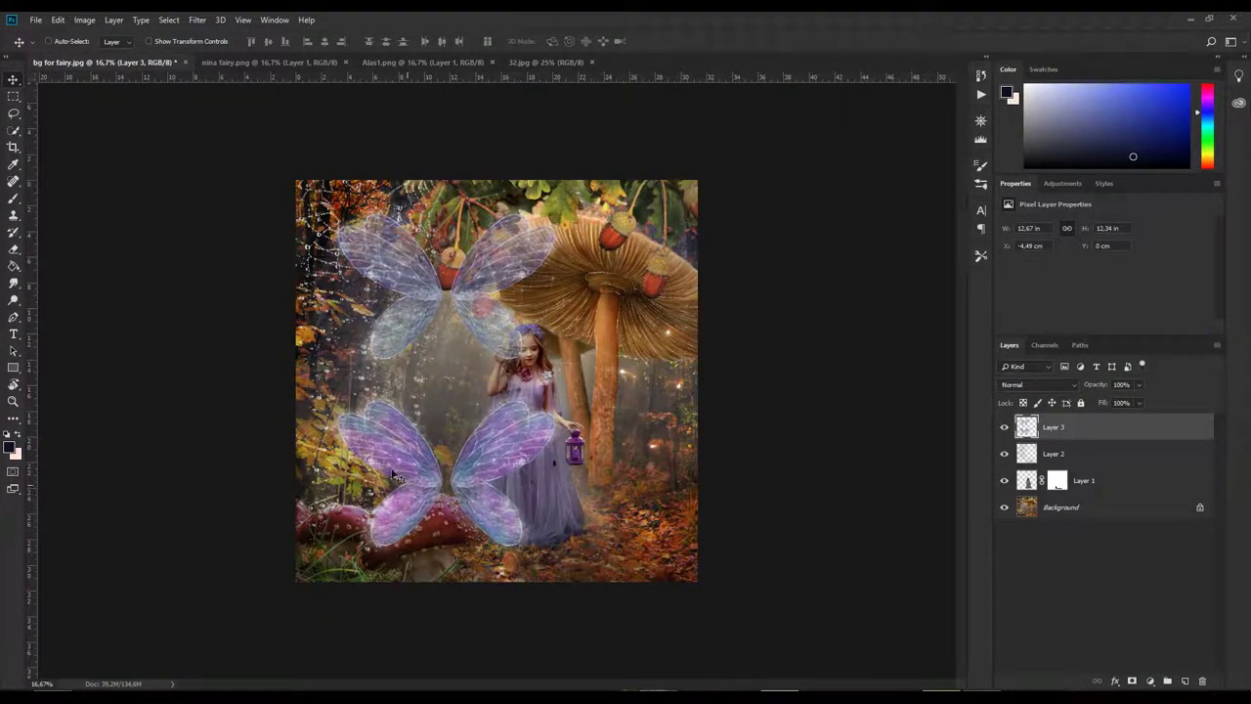
Step: Lasso the upper pale pair of wings, copy it to its own layer, and delete the layer containing both pairs
click(14, 114)
mouse_move(530, 334)
mouse_down()
mouse_move(552, 337)
mouse_move(577, 269)
mouse_move(540, 199)
mouse_move(440, 232)
mouse_move(344, 209)
mouse_move(348, 363)
mouse_move(450, 365)
mouse_move(482, 378)
mouse_move(557, 355)
mouse_move(554, 338)
mouse_up()
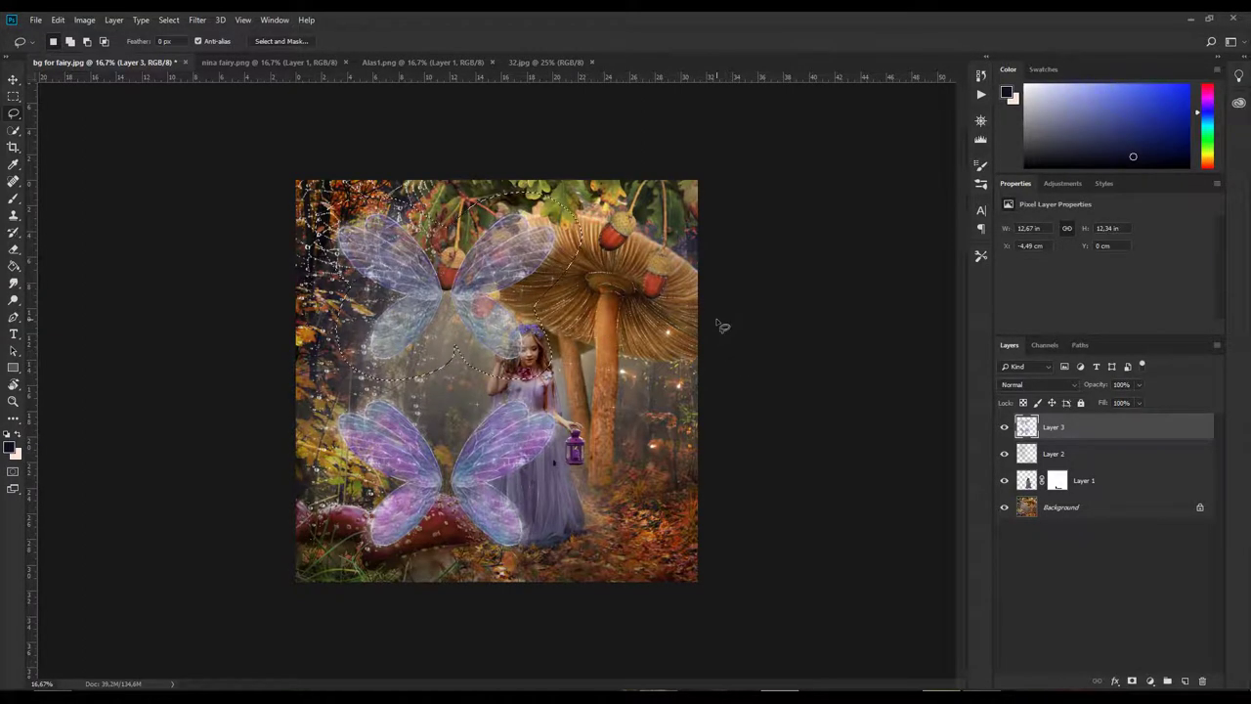
key(ctrl+j)
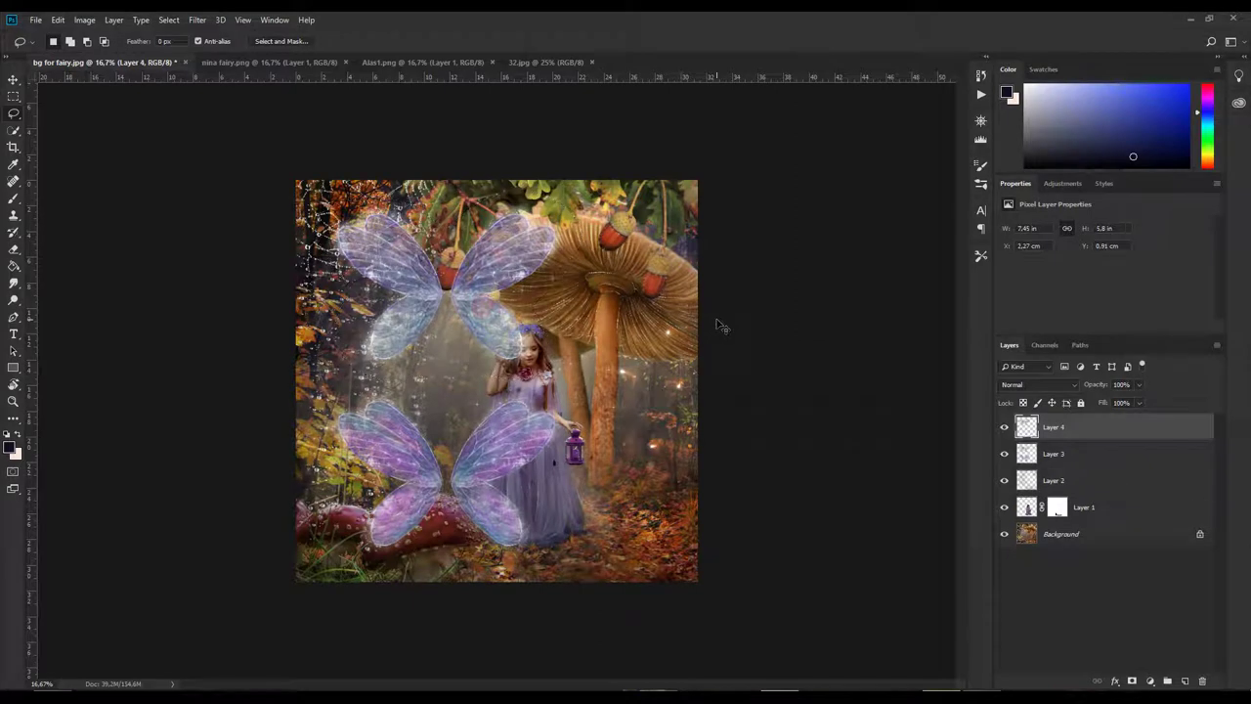
click(1071, 459)
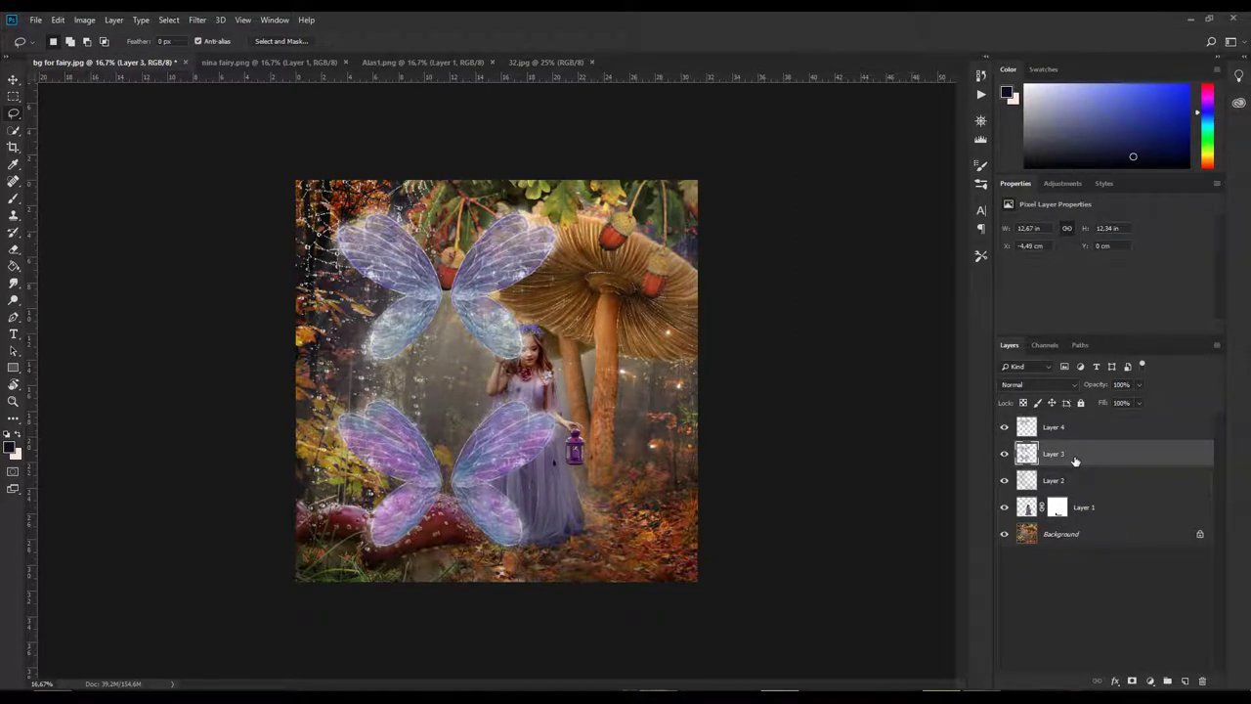
key(Delete)
Step: Move the pale wings onto the girl, scale them to about 78% width and 84% height, and centre them on her shoulders
click(1053, 434)
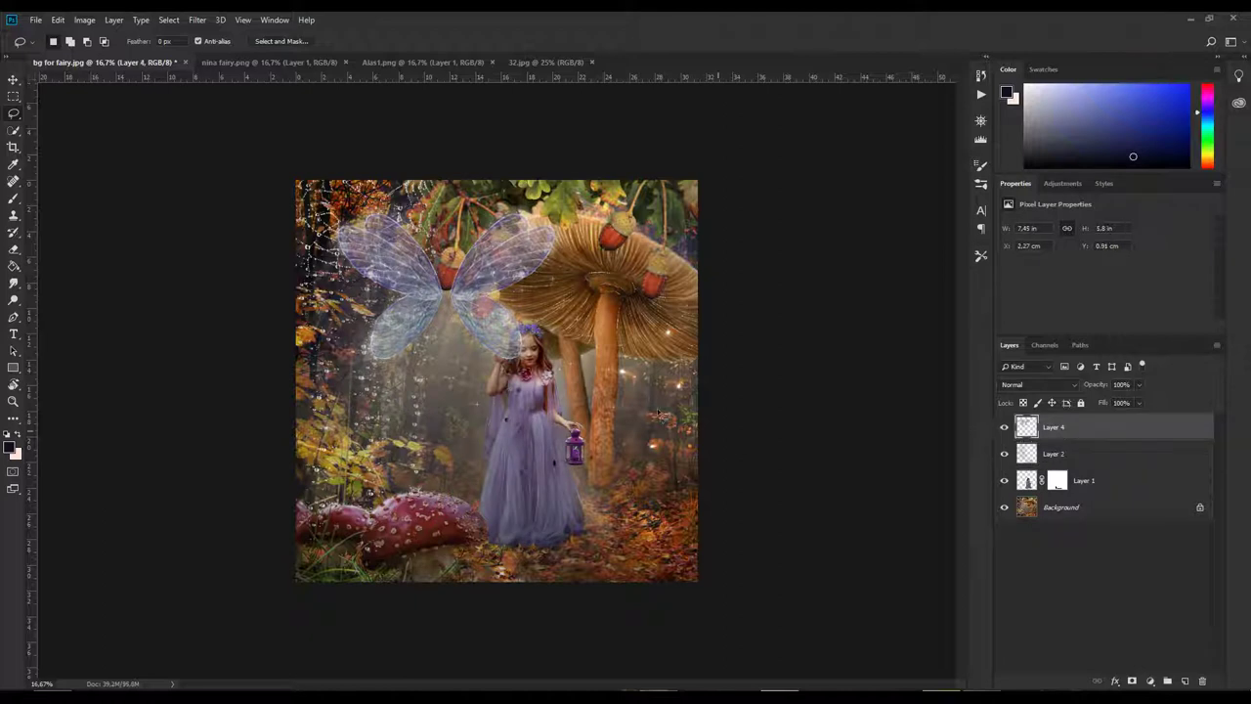
click(14, 79)
drag(498, 273, 581, 359)
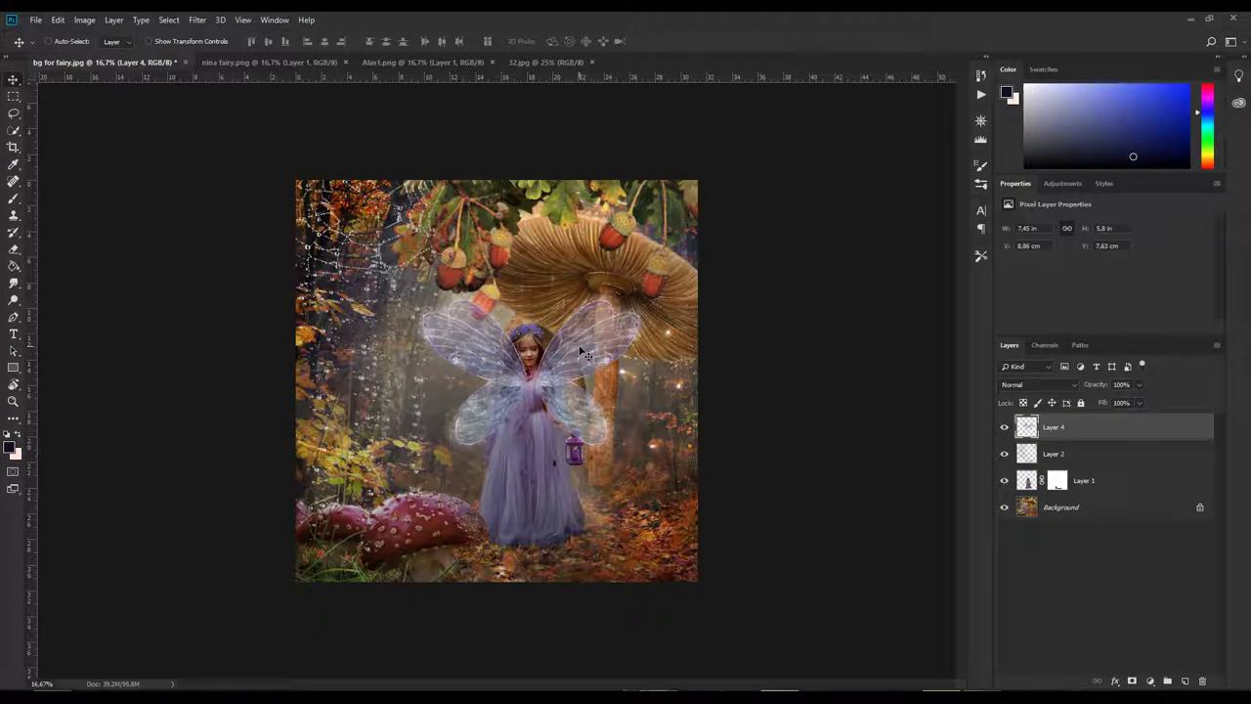
key(ctrl+t)
drag(650, 278, 598, 309)
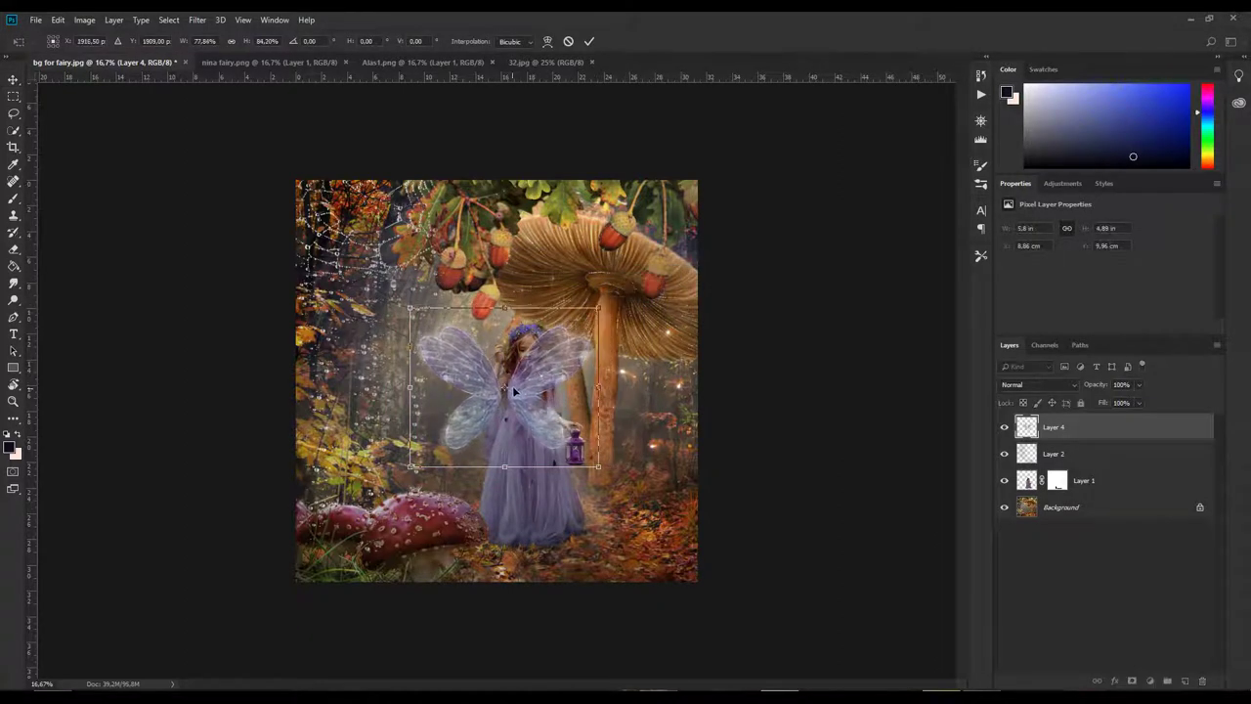
drag(519, 391, 544, 386)
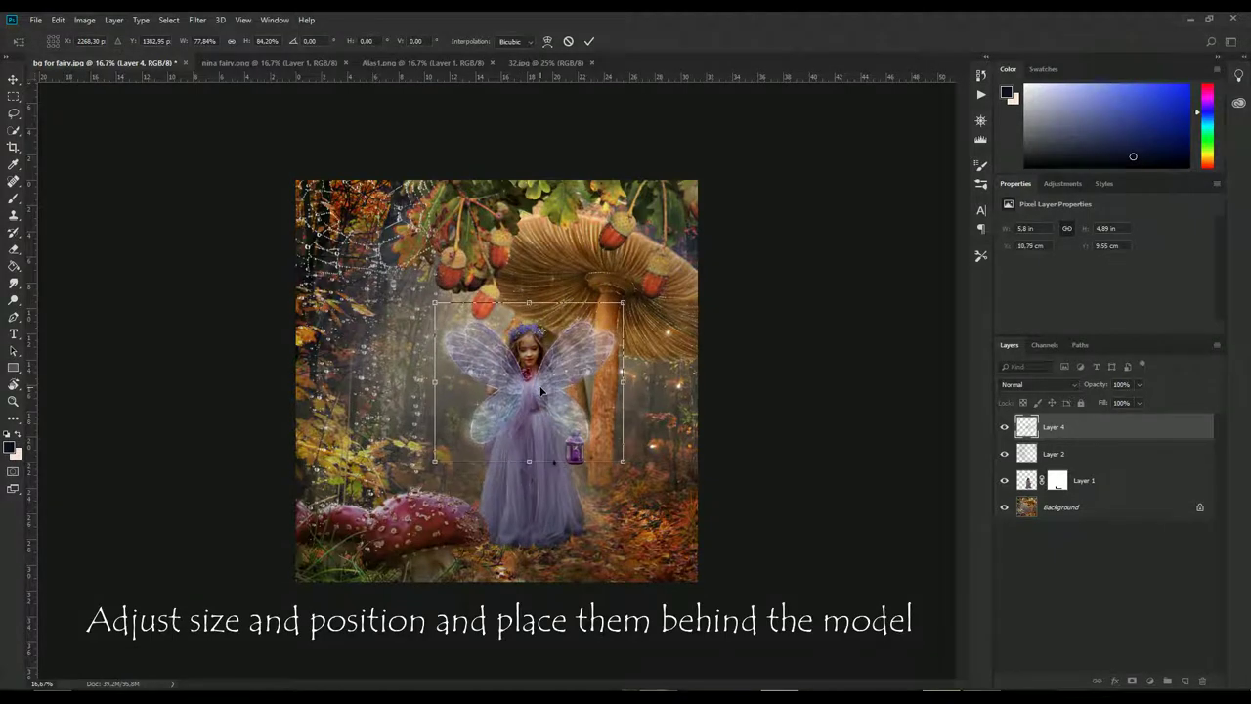
click(14, 79)
click(566, 267)
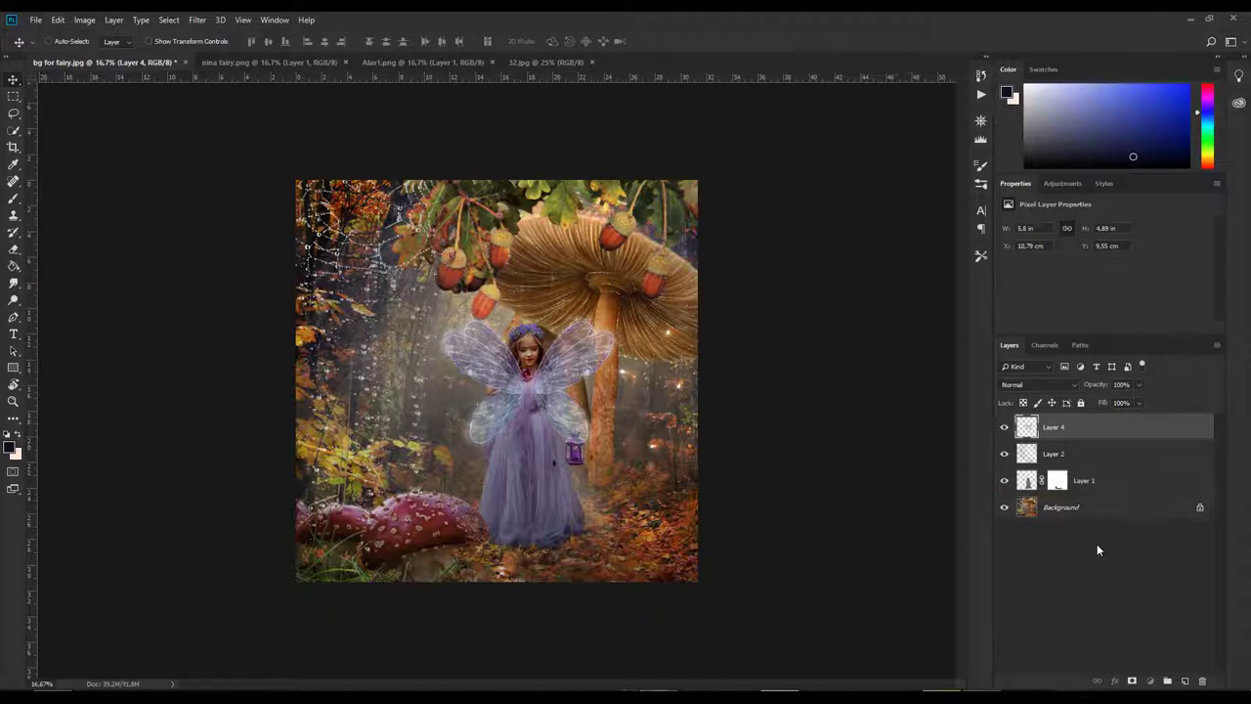
Step: Place the wings layer directly beneath the girl's layer and duplicate it twice
drag(1092, 433, 1097, 499)
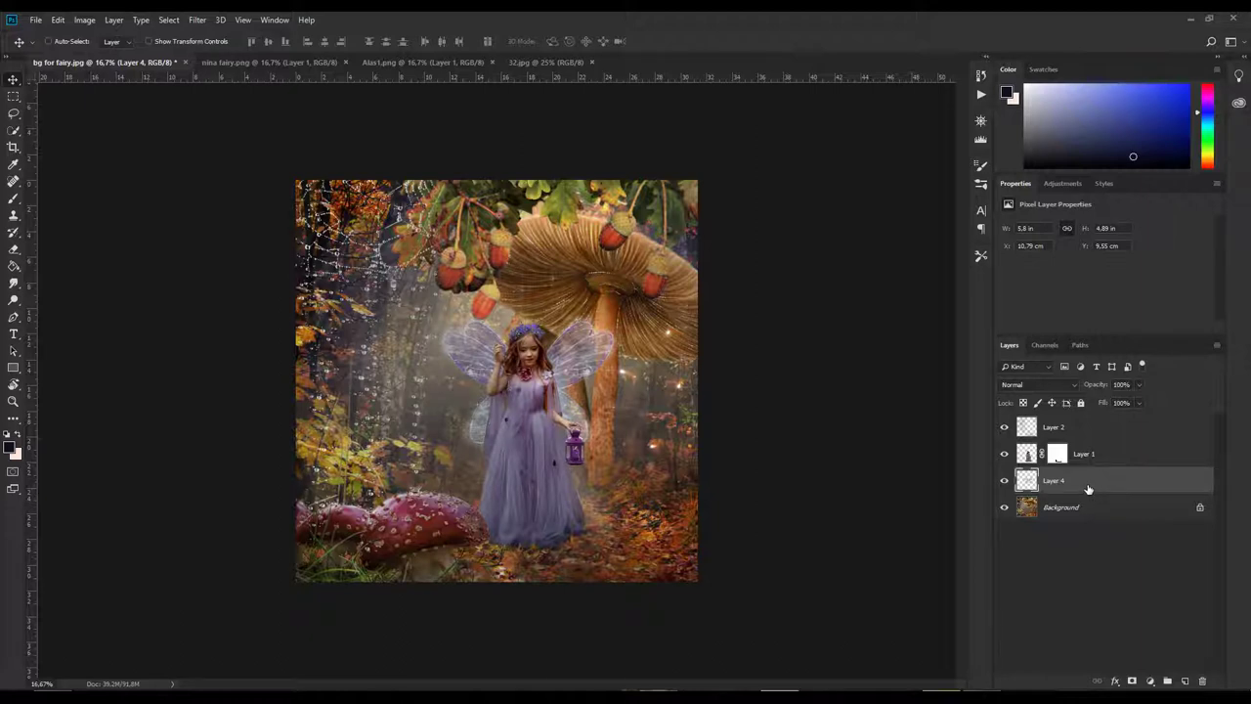
click(1026, 427)
key(ctrl+j)
key(ctrl+j)
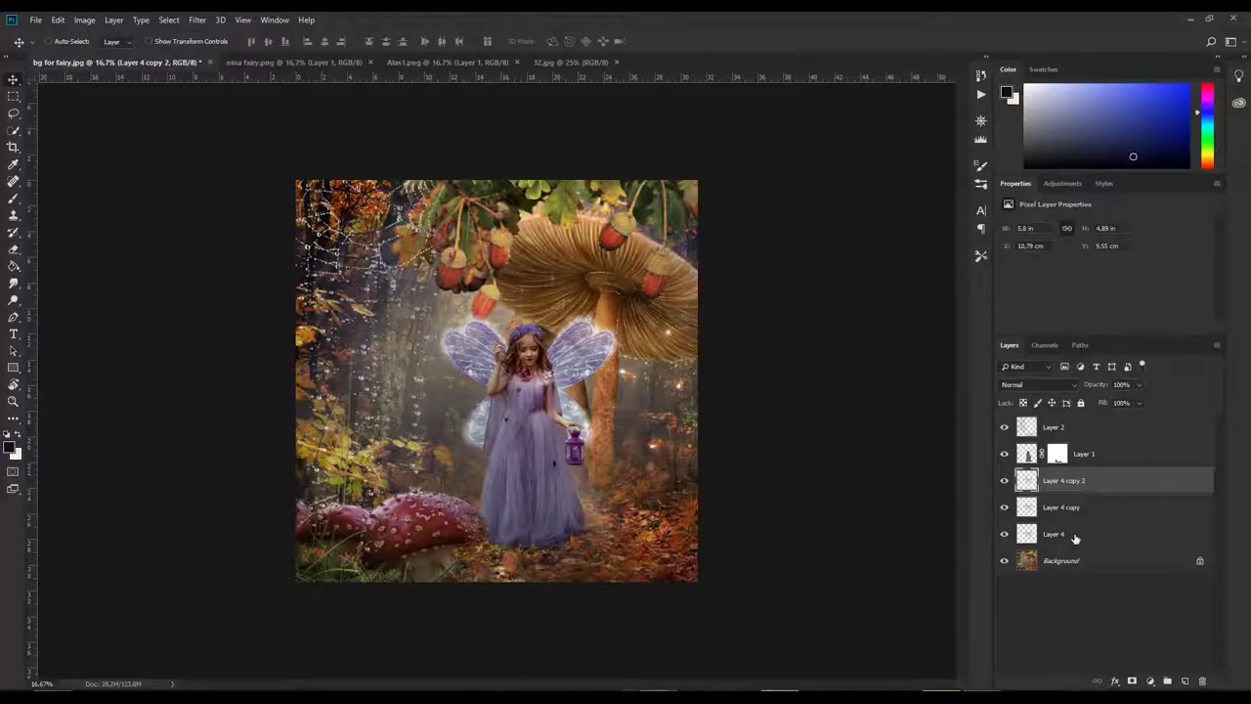
Step: Set the blend mode of the original wings layer, Layer 4, to Overlay
click(1078, 533)
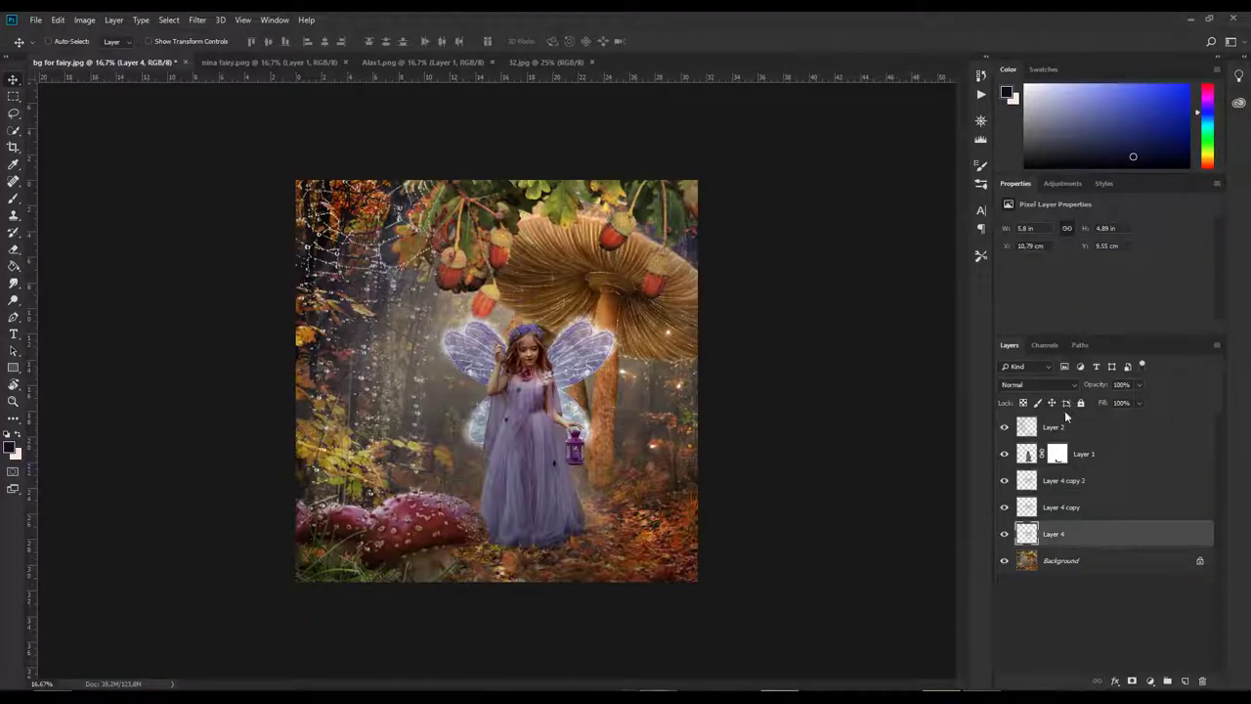
click(1070, 385)
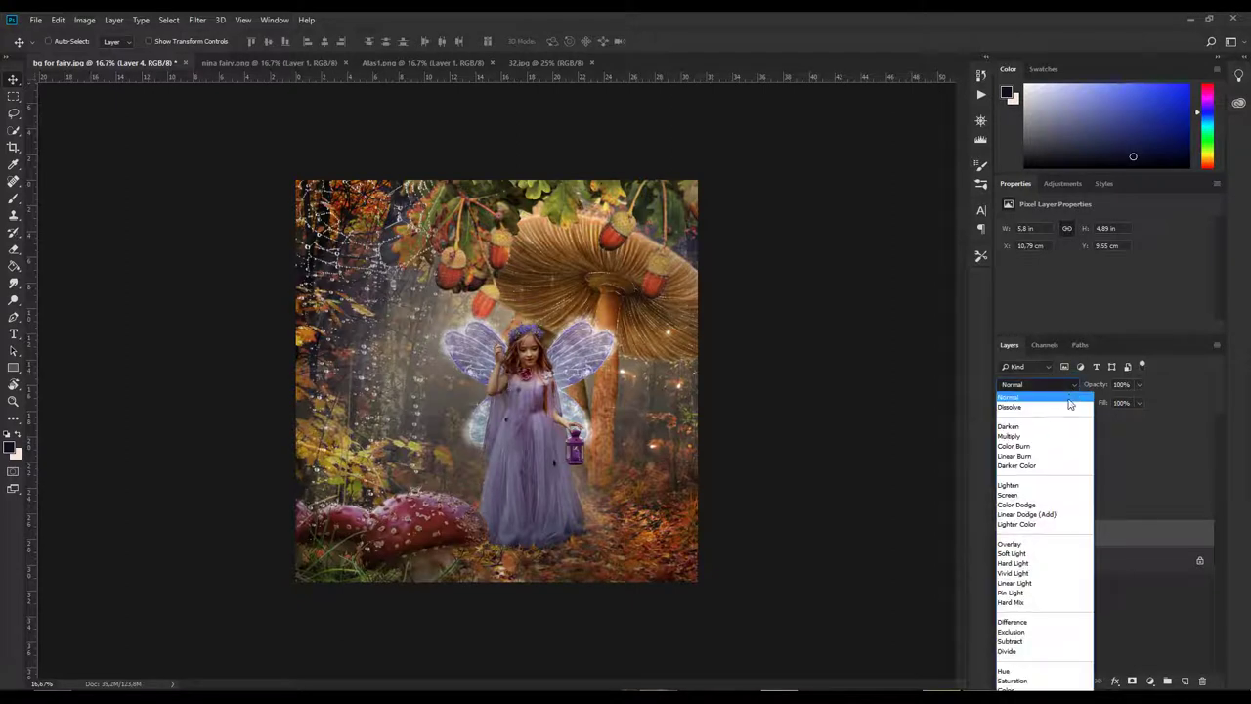
click(1050, 544)
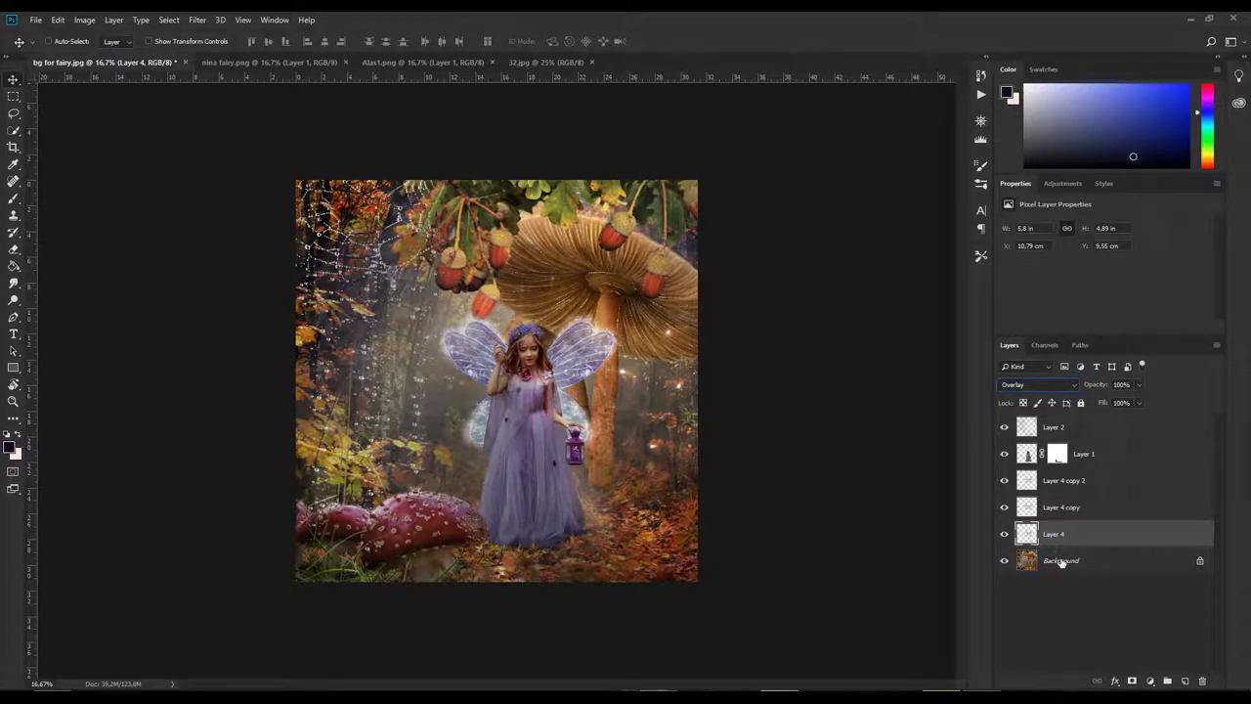
Step: Set Layer 4 copy to the Luminosity blend mode and reduce its opacity
click(1076, 511)
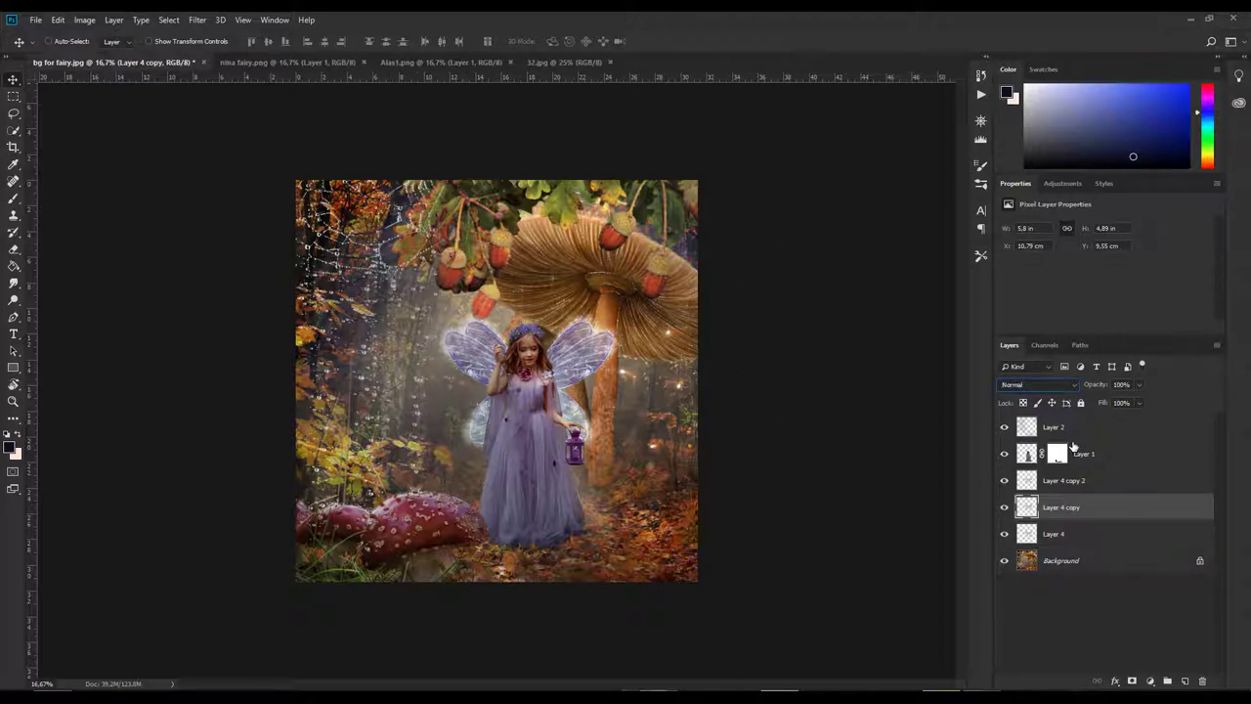
click(1069, 384)
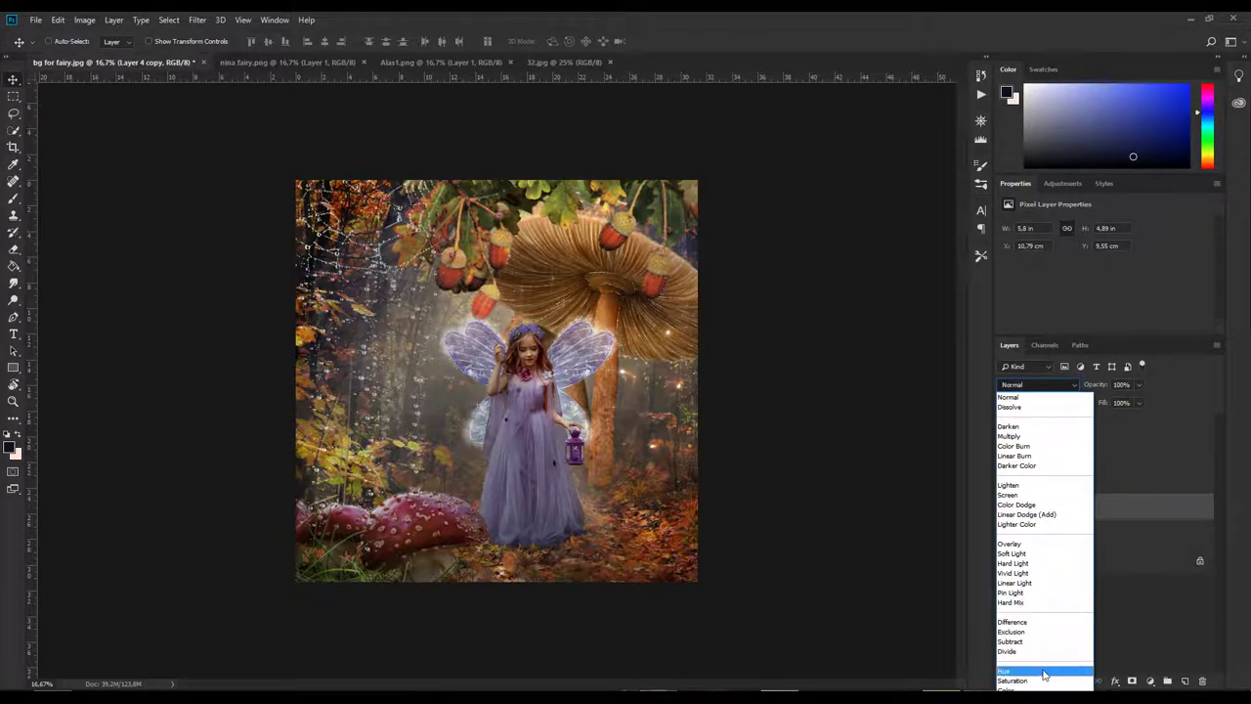
click(1048, 689)
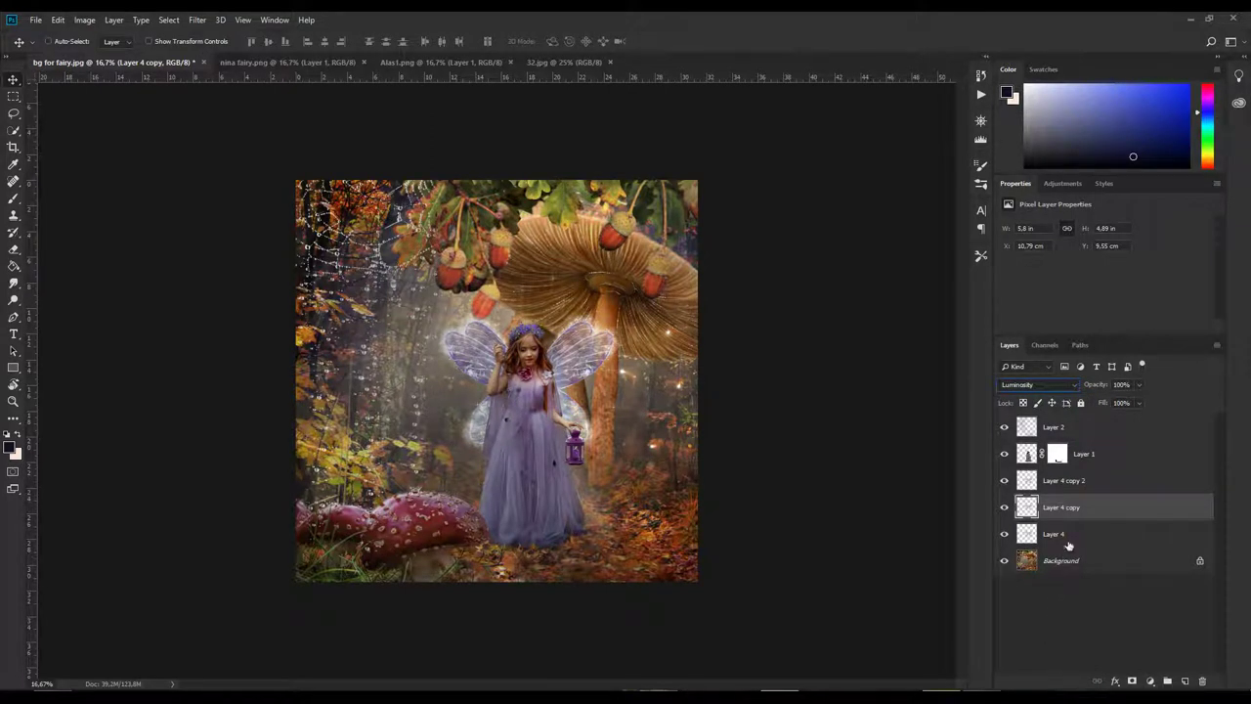
drag(1101, 388, 1080, 394)
Step: Set Layer 4 copy 2 to the Soft Light blend mode and reduce its opacity
click(1070, 484)
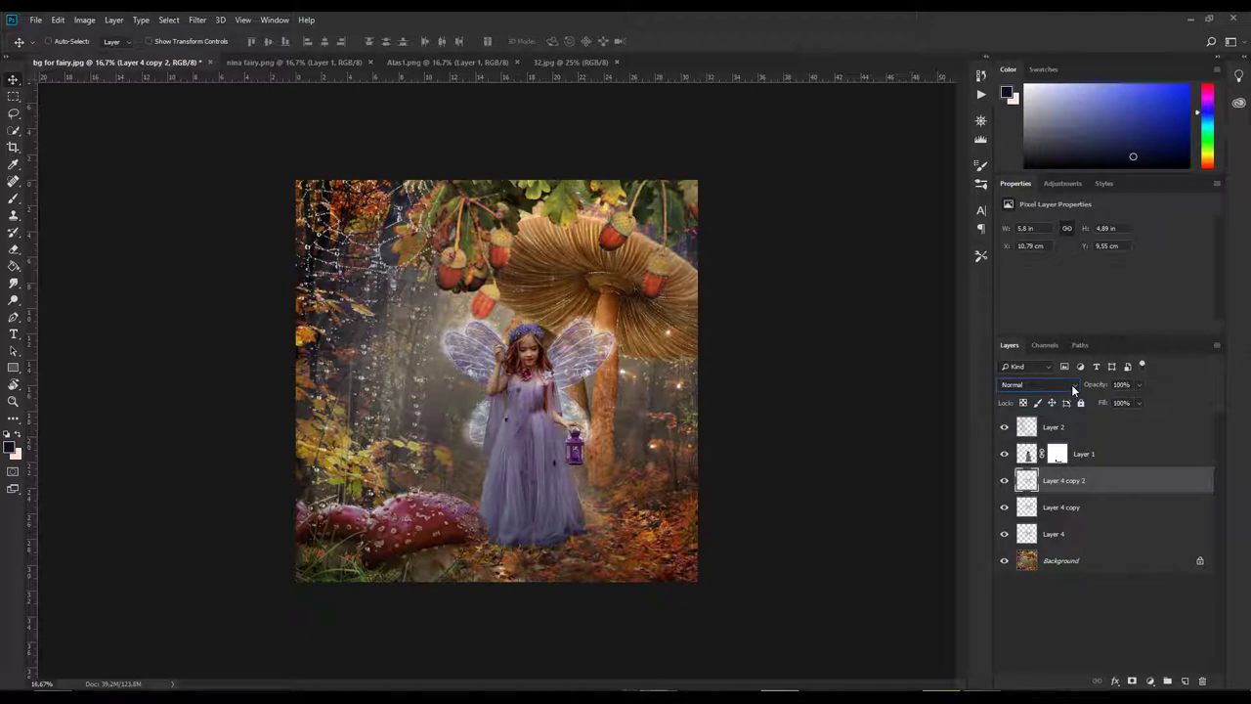
click(1071, 384)
click(1035, 554)
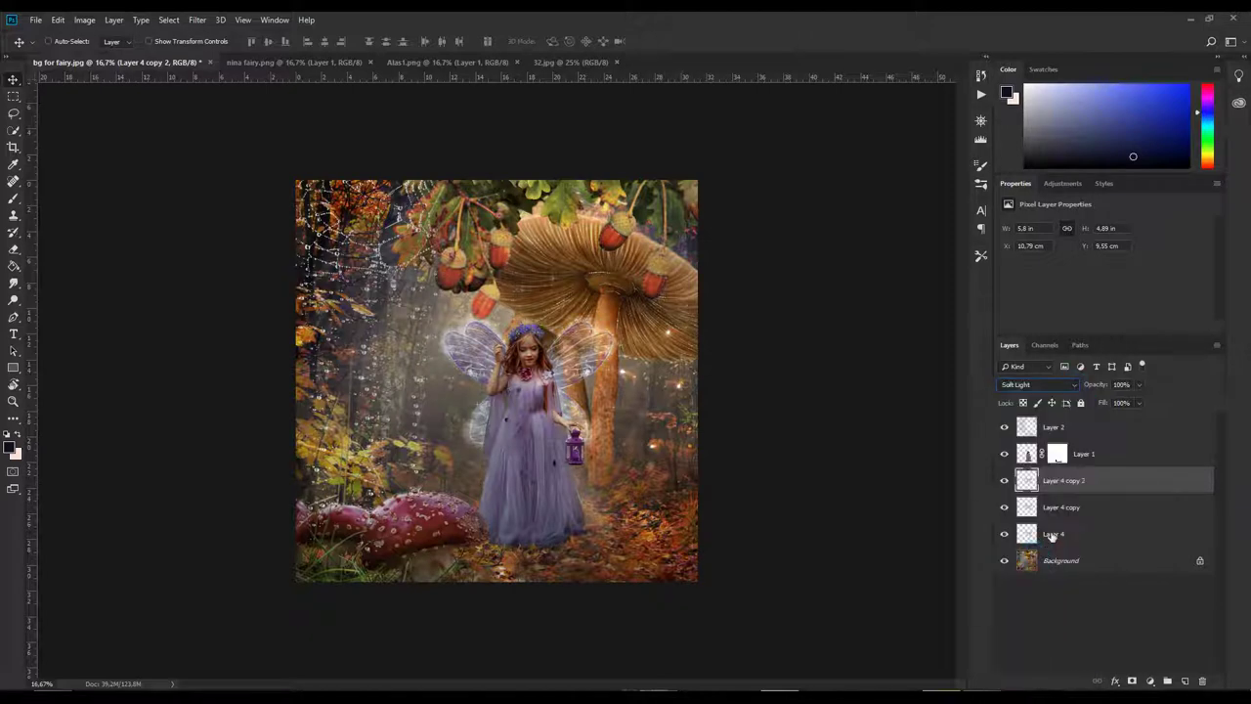
click(1099, 390)
drag(1092, 386, 1080, 391)
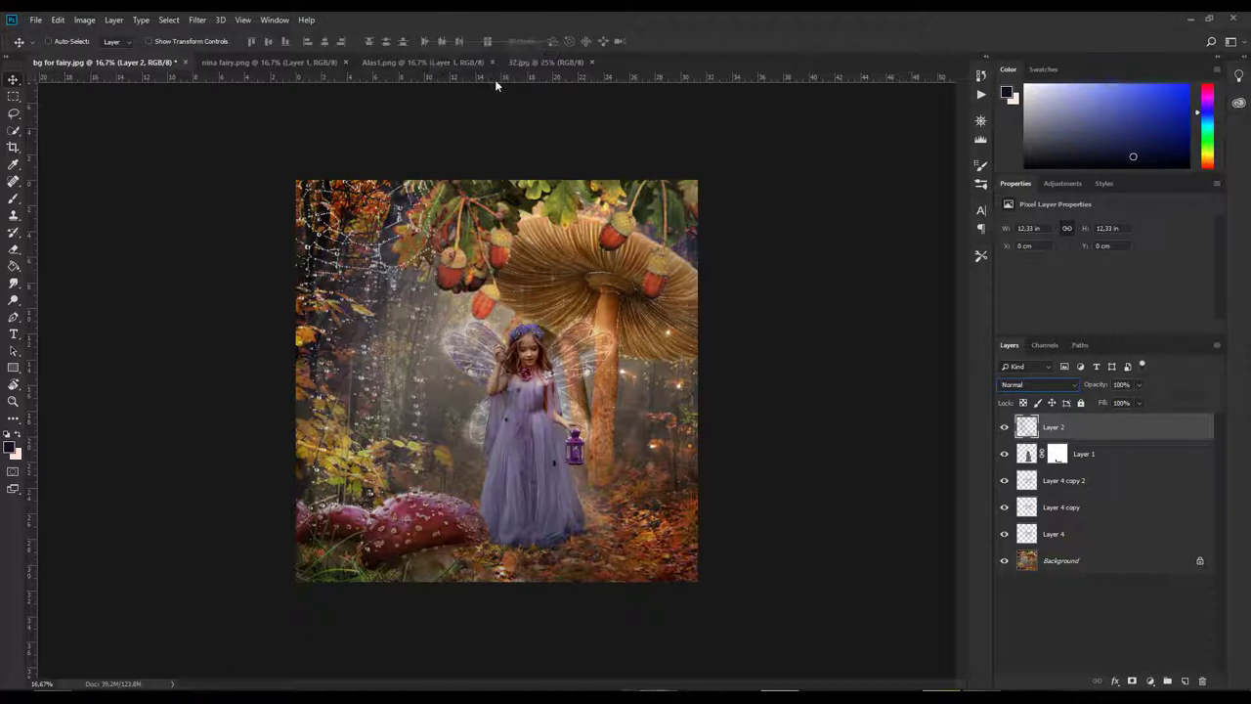
Step: Bring the violet light image from 32.jpg into the fairy composite as a new top layer
click(532, 62)
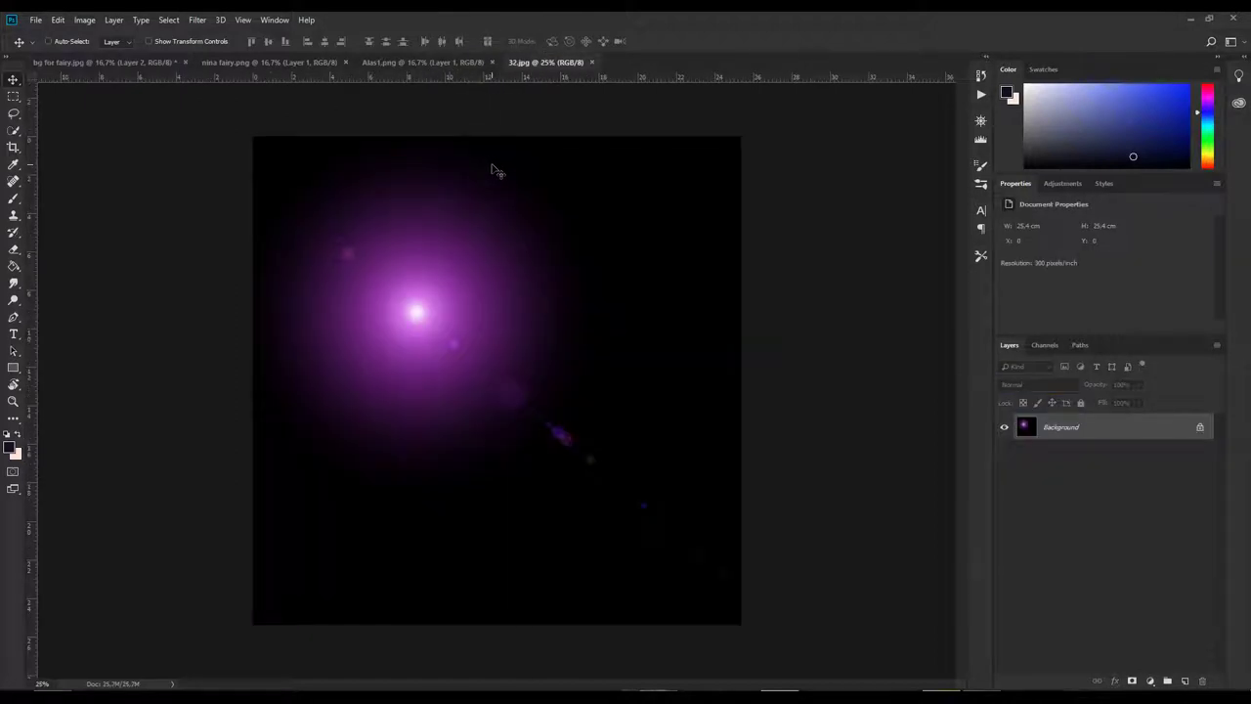
drag(446, 327, 535, 358)
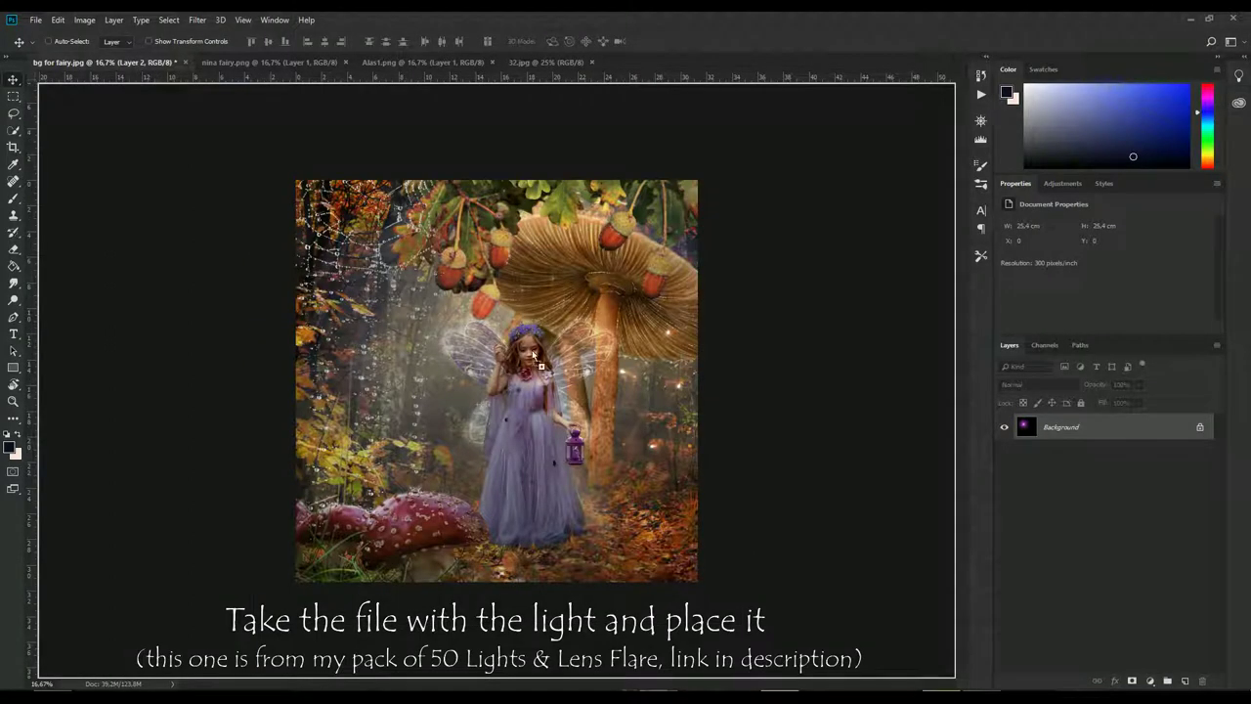
drag(577, 449, 578, 449)
Step: Set the violet light layer to the Screen blend mode and centre its glow on the girl's lantern
drag(556, 399, 625, 447)
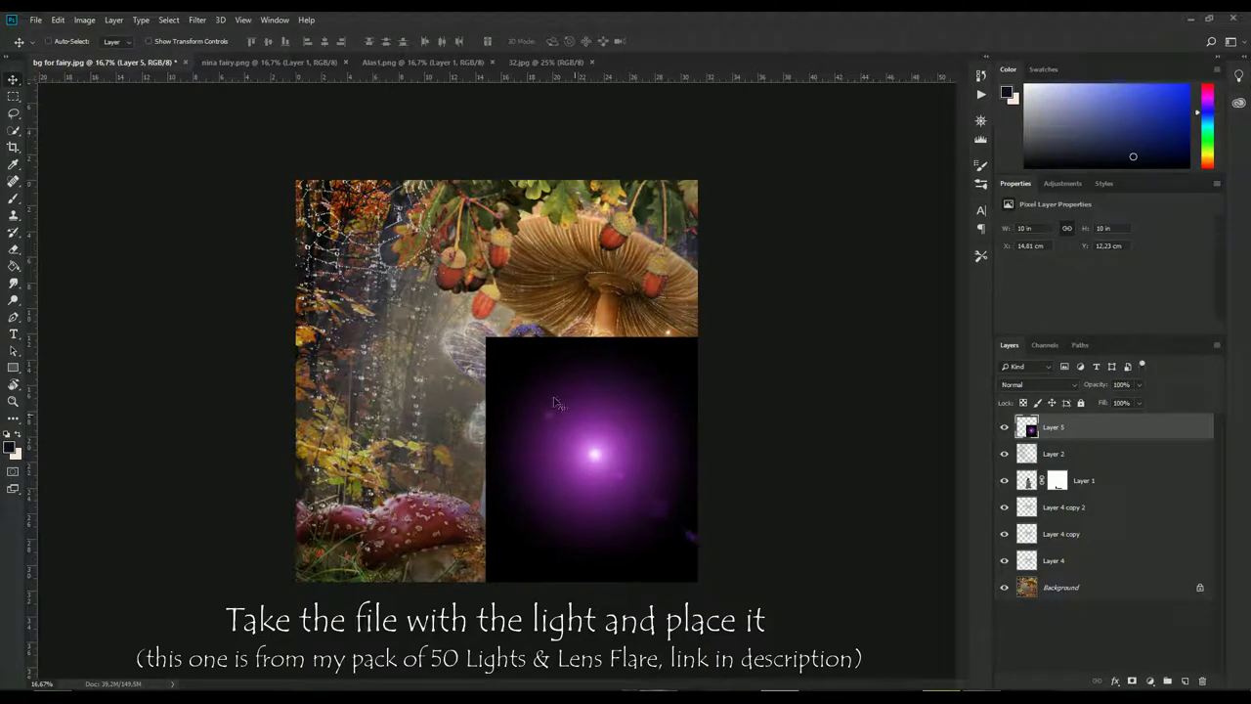
click(1050, 385)
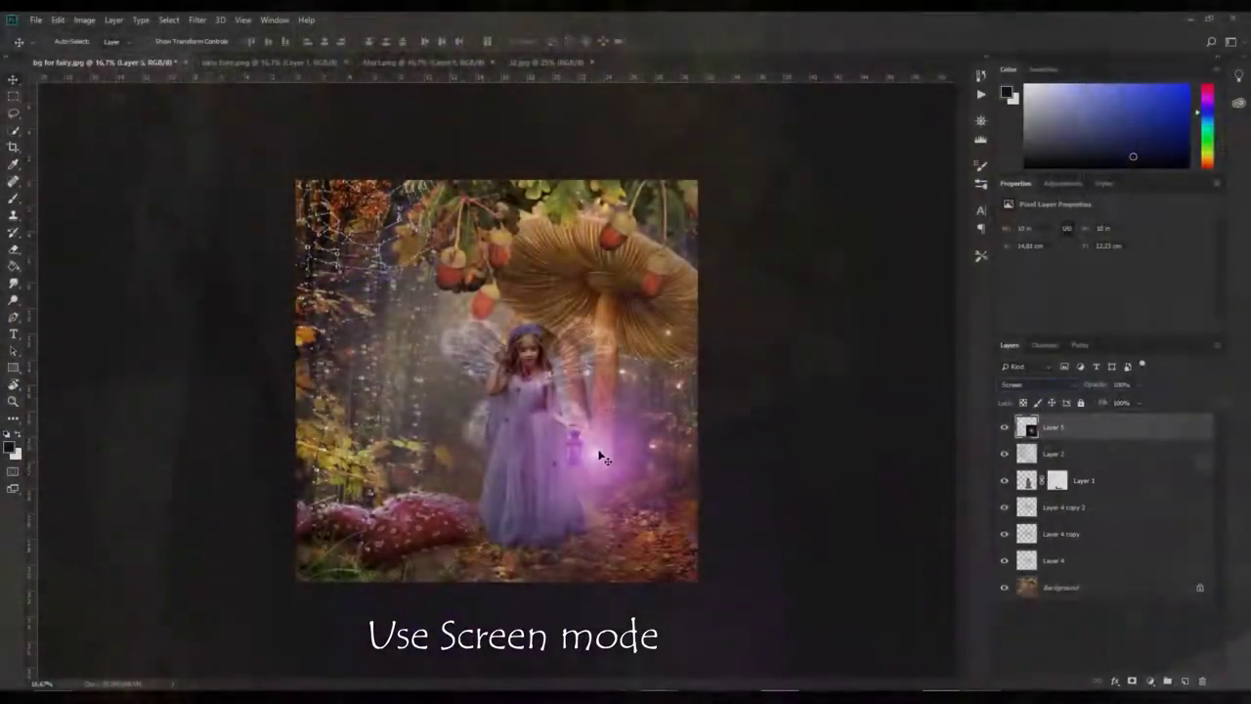
drag(592, 445, 580, 455)
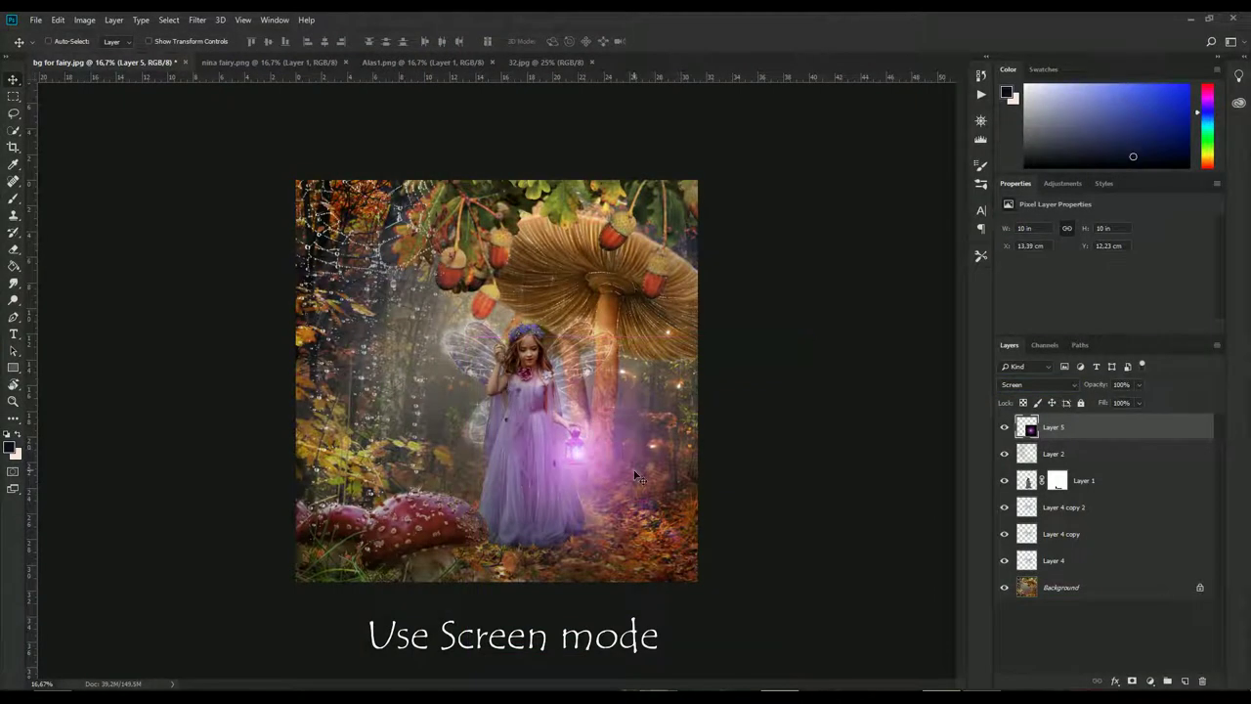
Step: Scale the violet light layer proportionally to 41.63% and align its glow with the lantern
key(ctrl+t)
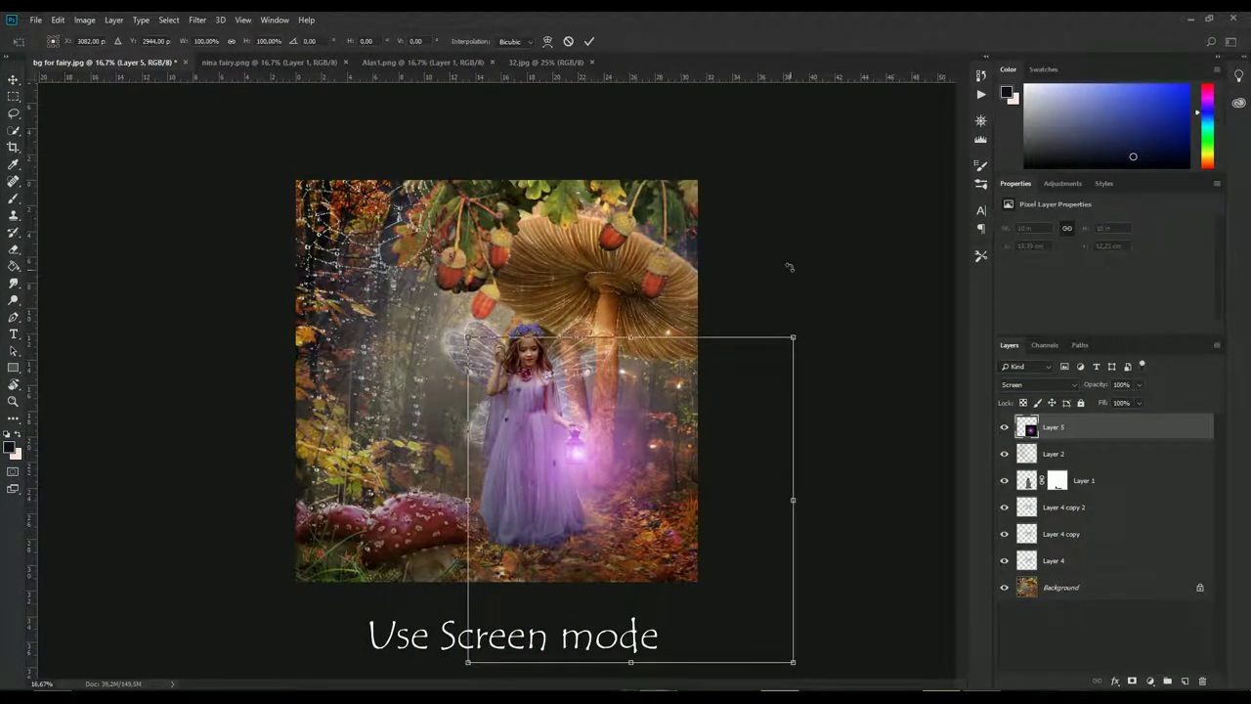
drag(793, 337, 728, 393)
drag(601, 458, 637, 431)
drag(731, 361, 657, 438)
drag(605, 482, 665, 400)
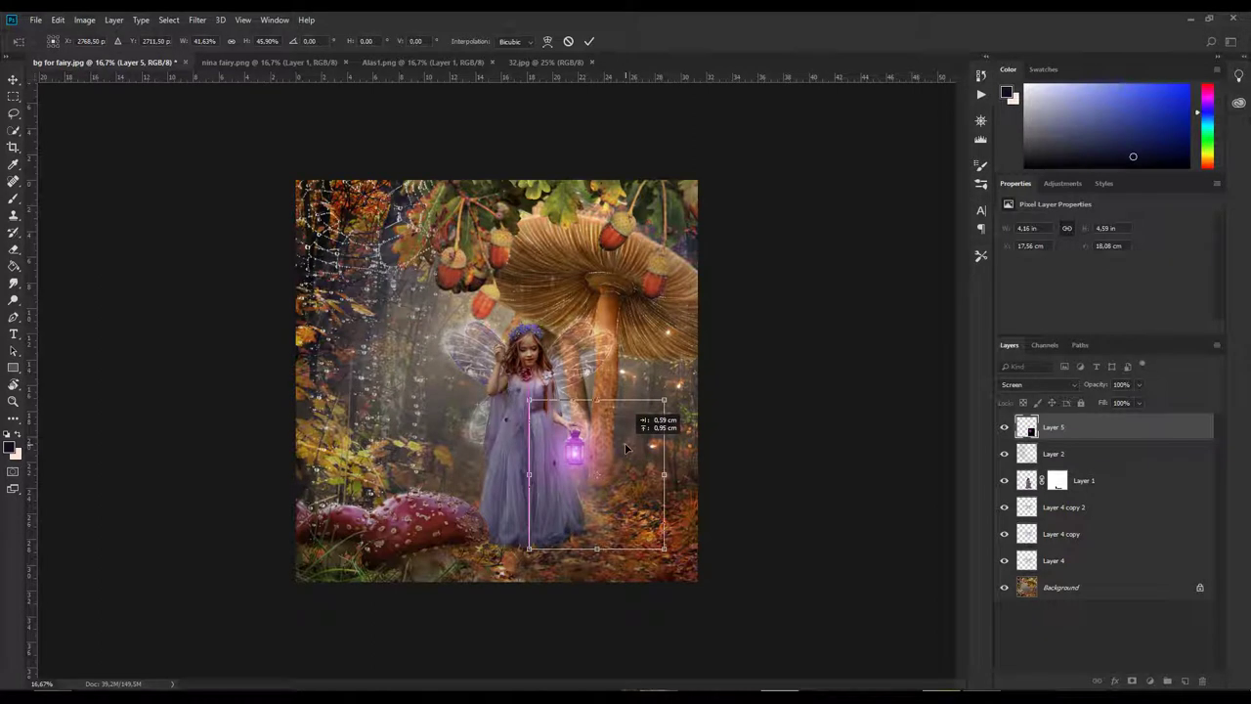
click(233, 42)
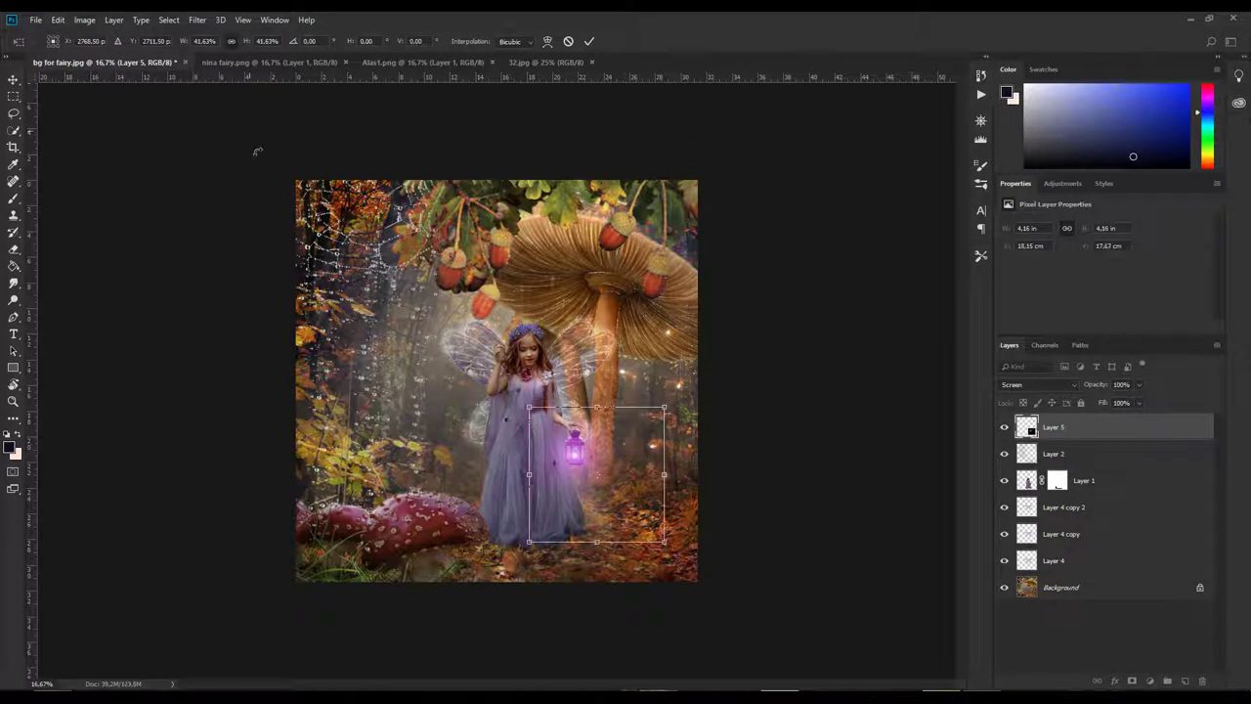
drag(576, 459, 577, 456)
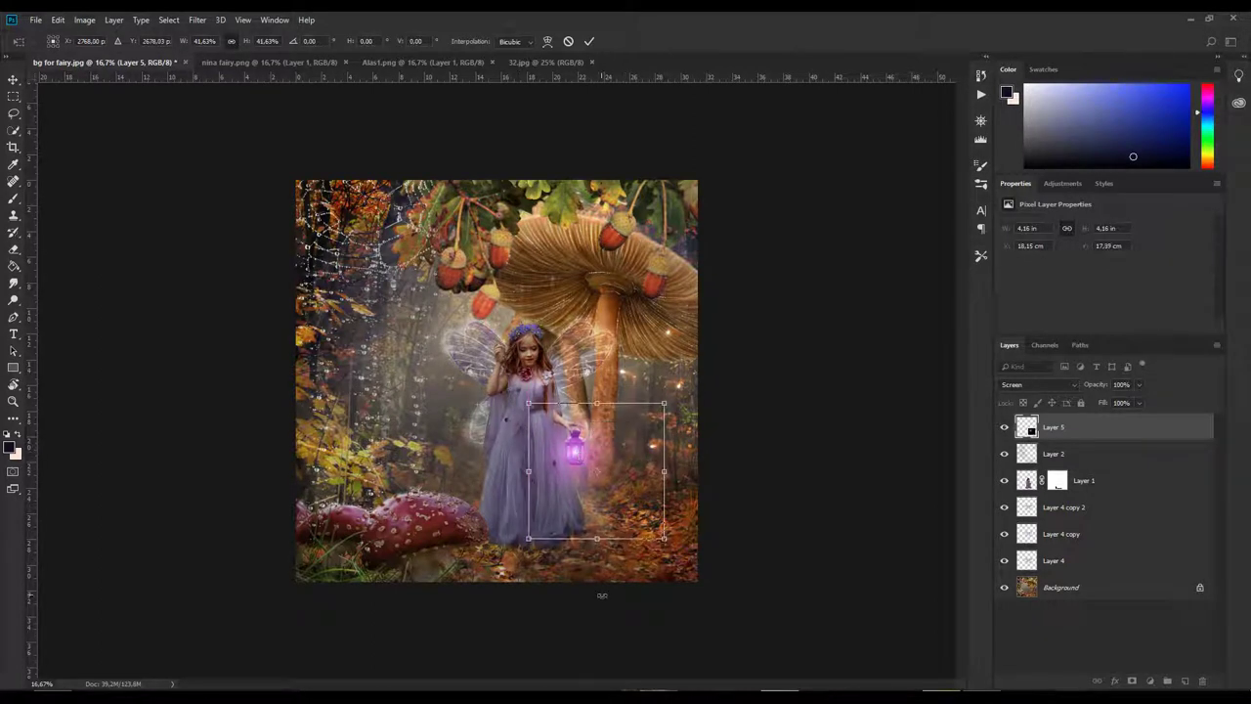
click(14, 80)
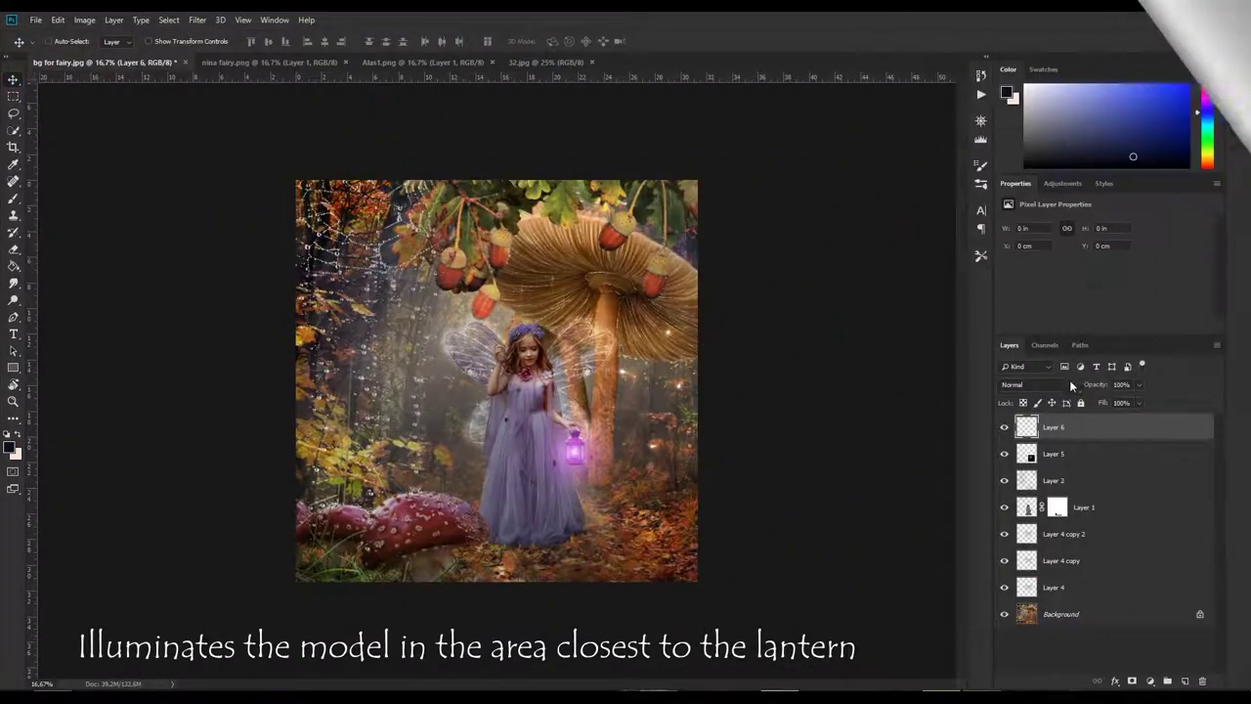
Step: Set Layer 6 to the Overlay blend mode and choose white (ffffff) as the foreground colour
click(1069, 384)
click(1051, 547)
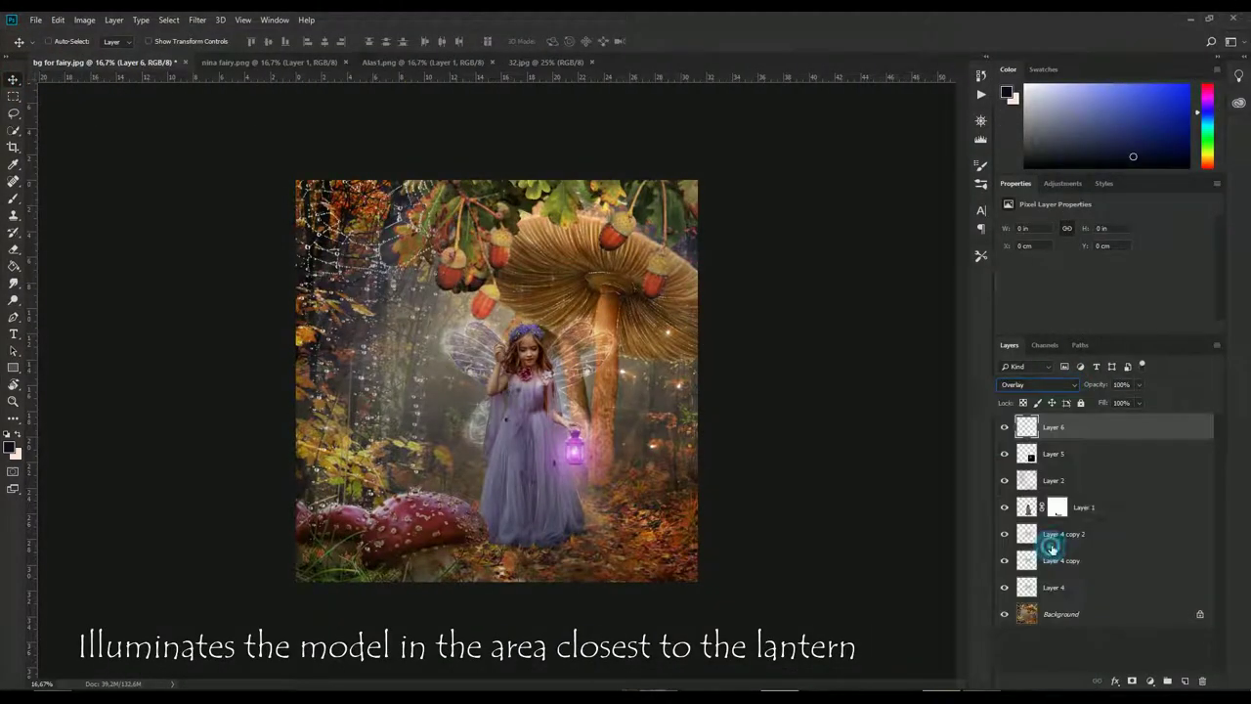
click(12, 445)
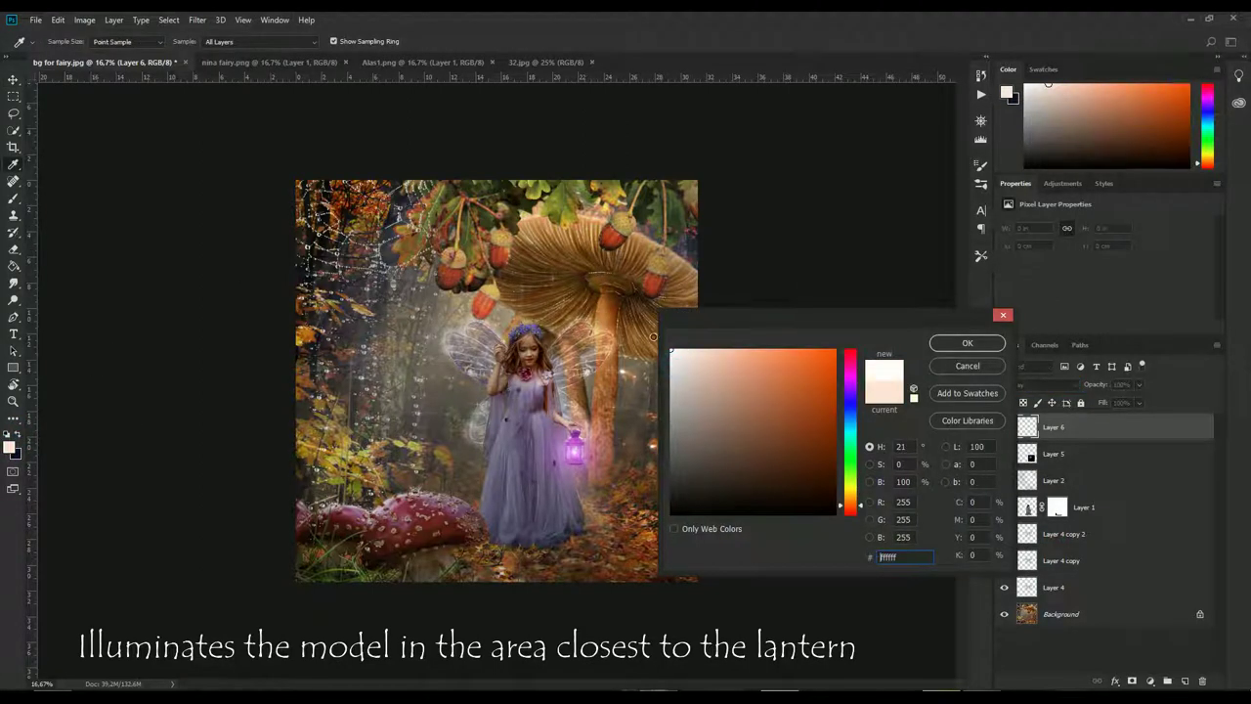
click(946, 343)
key(v)
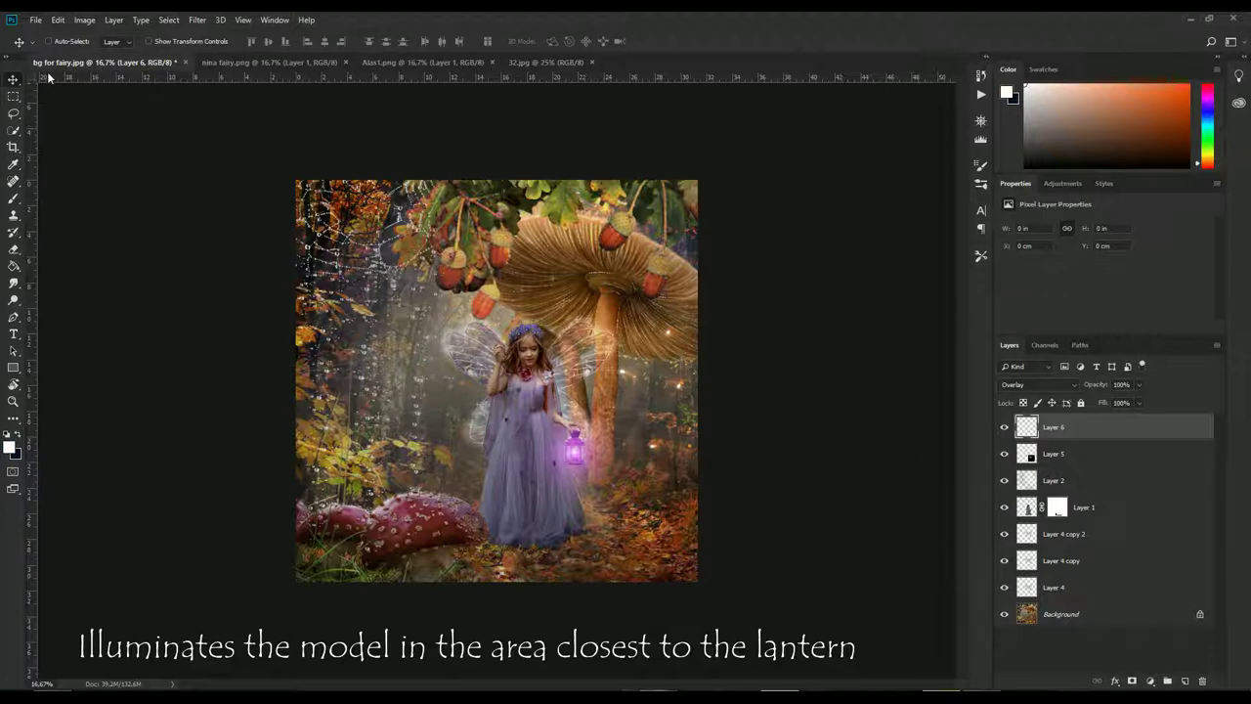
Step: Paint white light on the girl near the lantern with the AirSoft brush at 385 px, and reduce the layer's opacity slightly
click(14, 199)
click(64, 43)
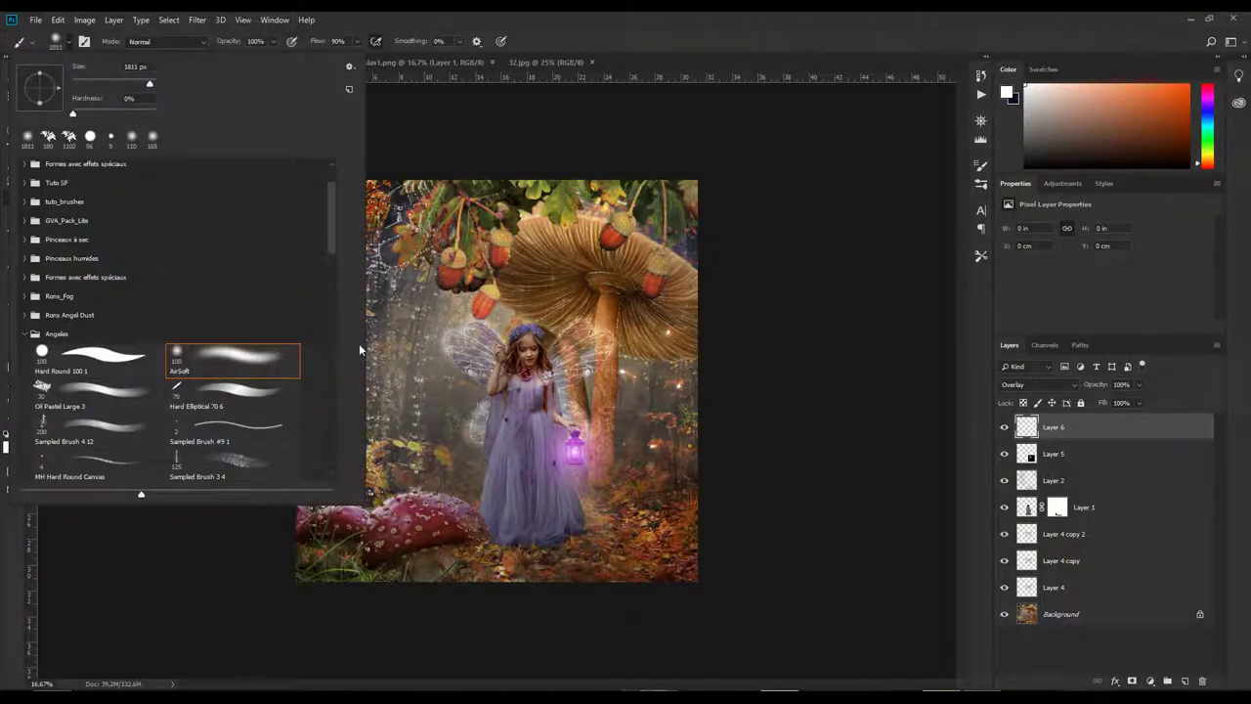
drag(140, 85, 144, 85)
click(532, 361)
mouse_move(552, 391)
mouse_down()
mouse_move(543, 473)
mouse_move(579, 534)
mouse_move(640, 542)
mouse_up()
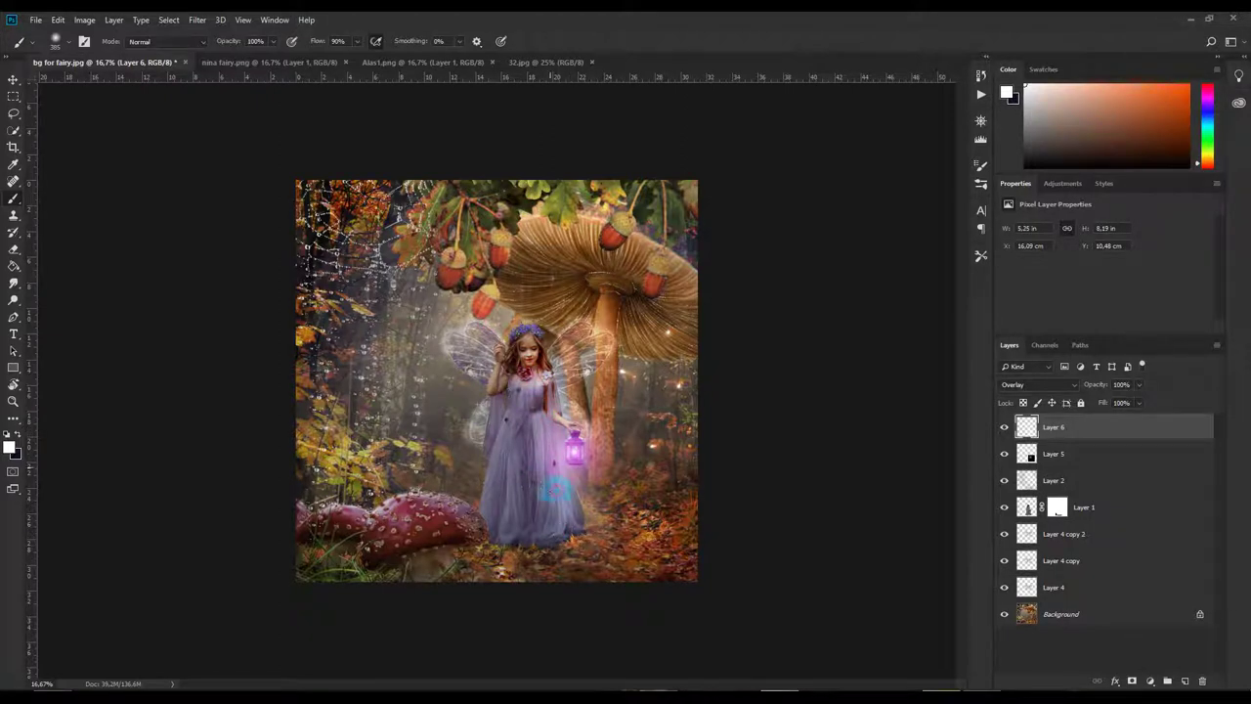
drag(1088, 386, 1084, 391)
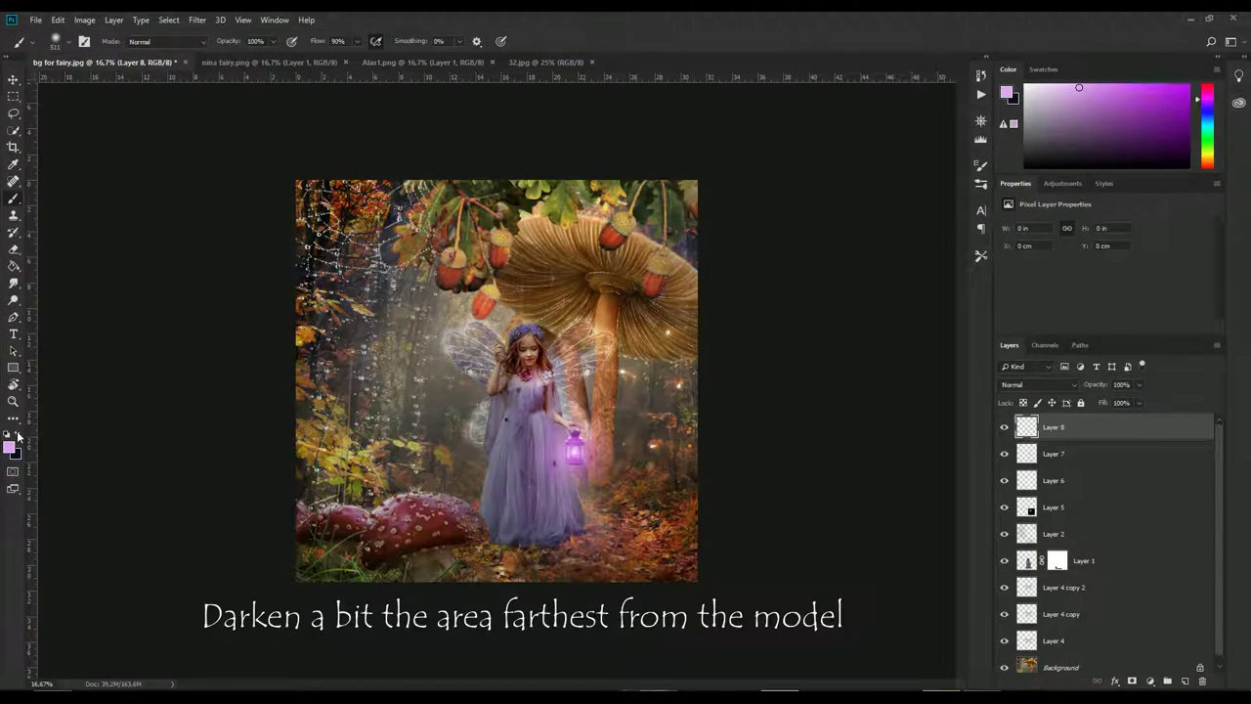
Step: Set the foreground colour to a very dark navy blue for painting on Layer 8
click(16, 435)
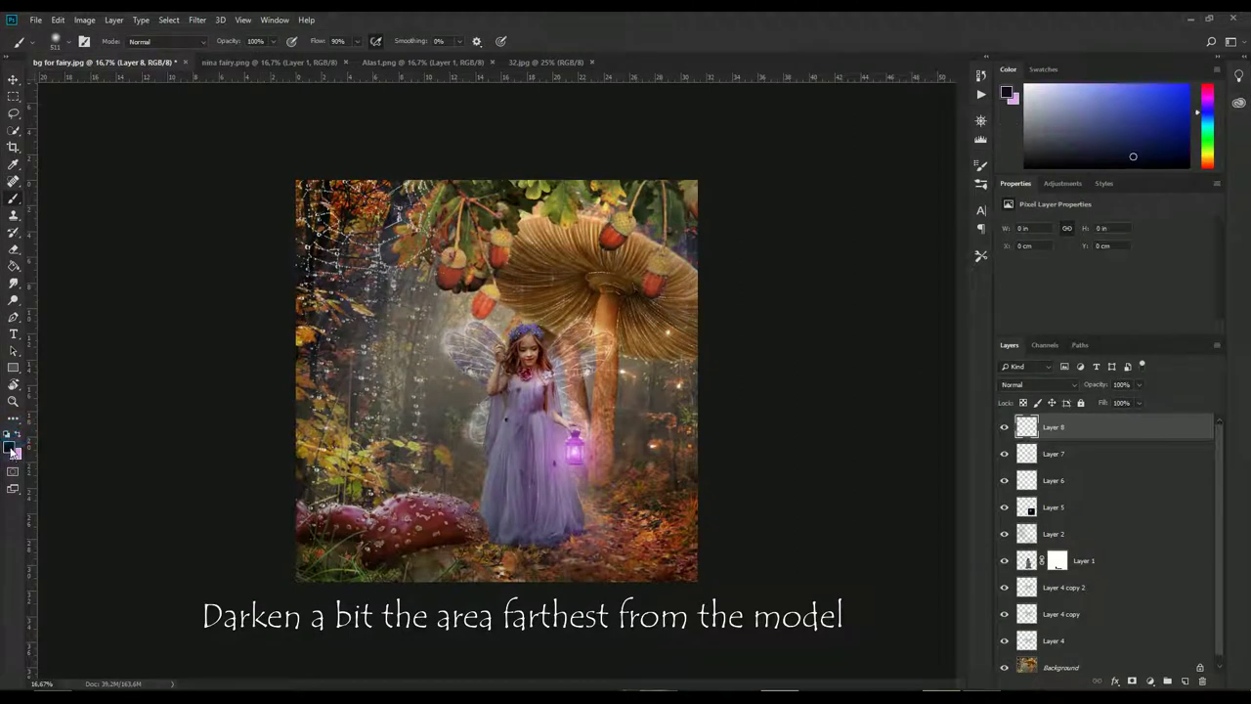
click(11, 447)
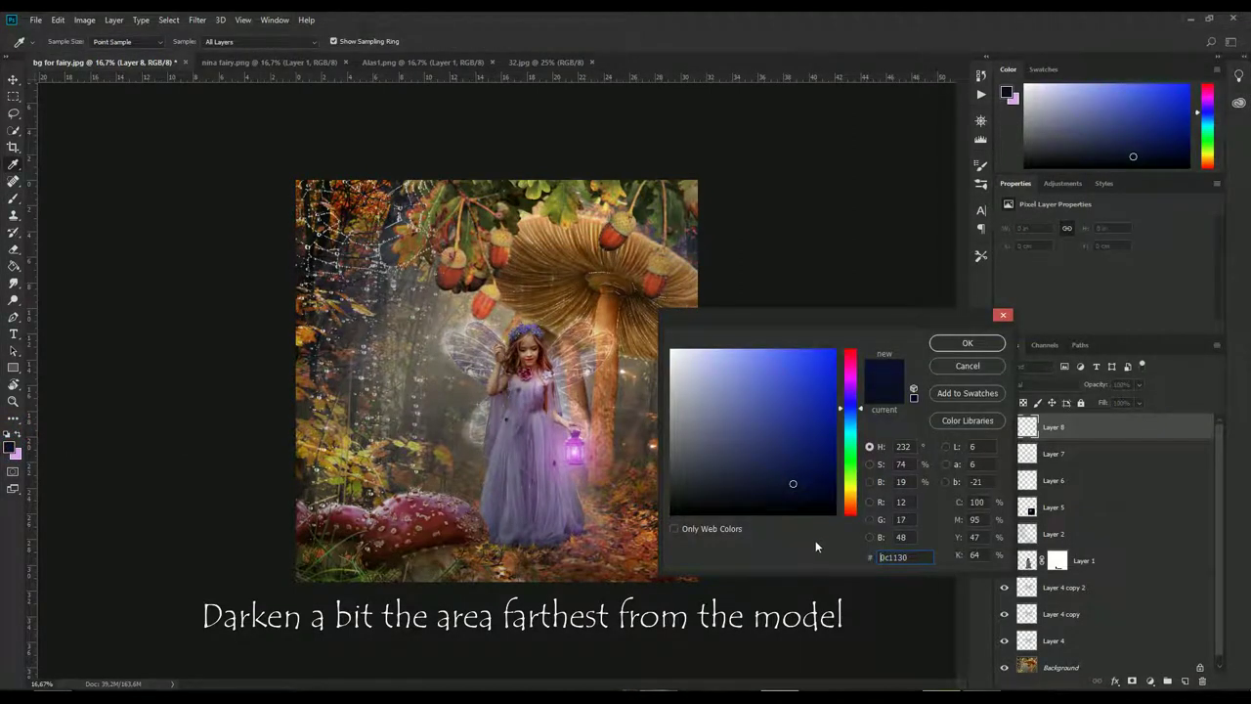
click(969, 343)
key(b)
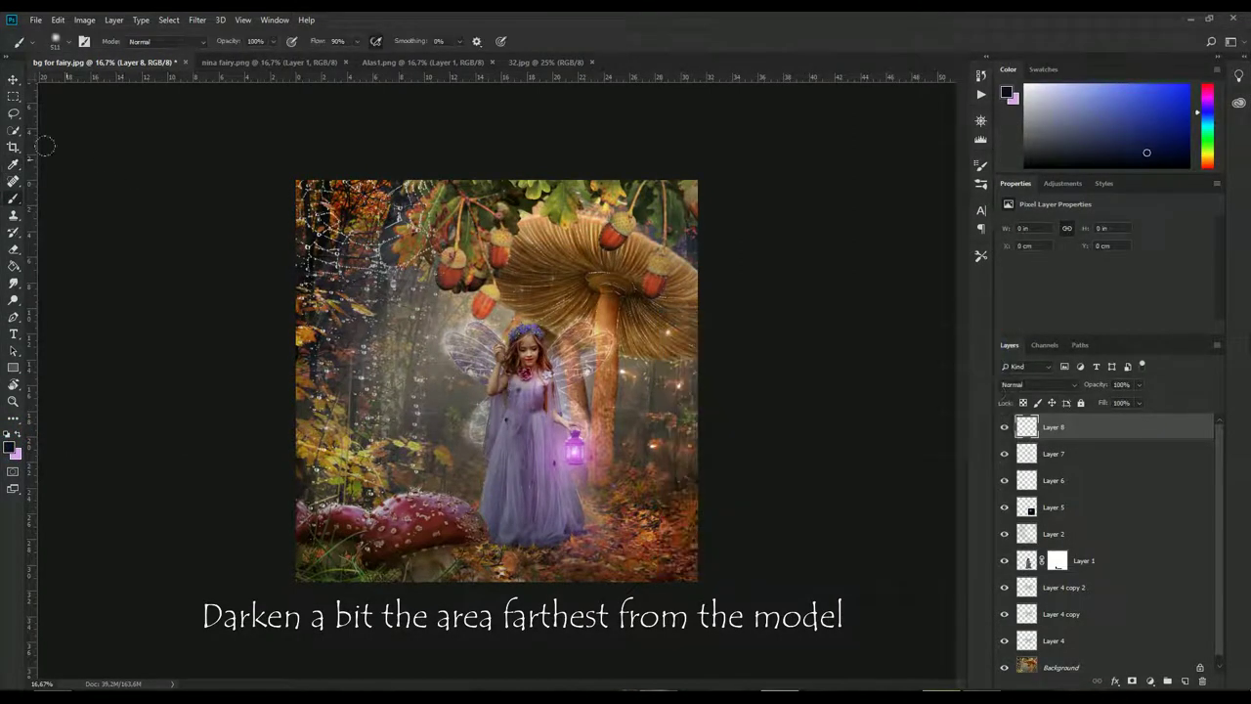
Step: Darken the scene's outer areas farthest from the girl on Layer 8 with the AirSoft brush at 1457 px
click(71, 43)
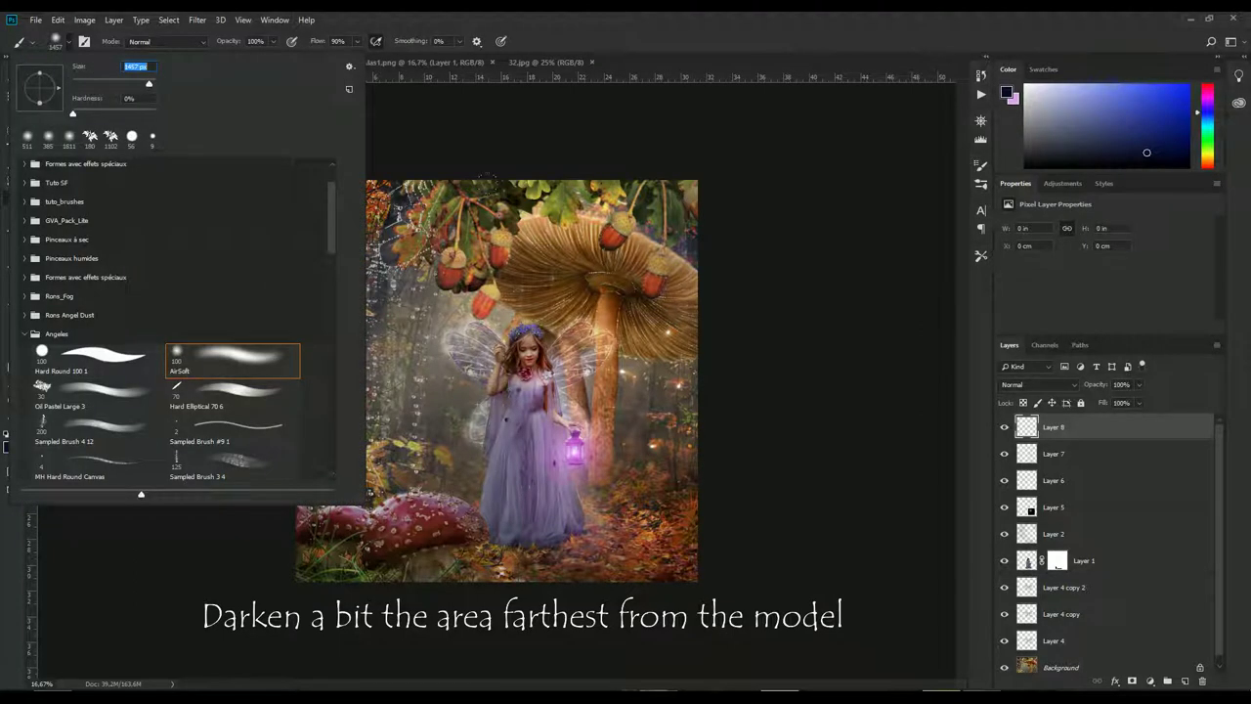
key(Return)
mouse_move(460, 215)
mouse_down()
mouse_move(301, 171)
mouse_move(338, 129)
mouse_move(600, 142)
mouse_move(554, 156)
mouse_move(713, 379)
mouse_move(676, 577)
mouse_up()
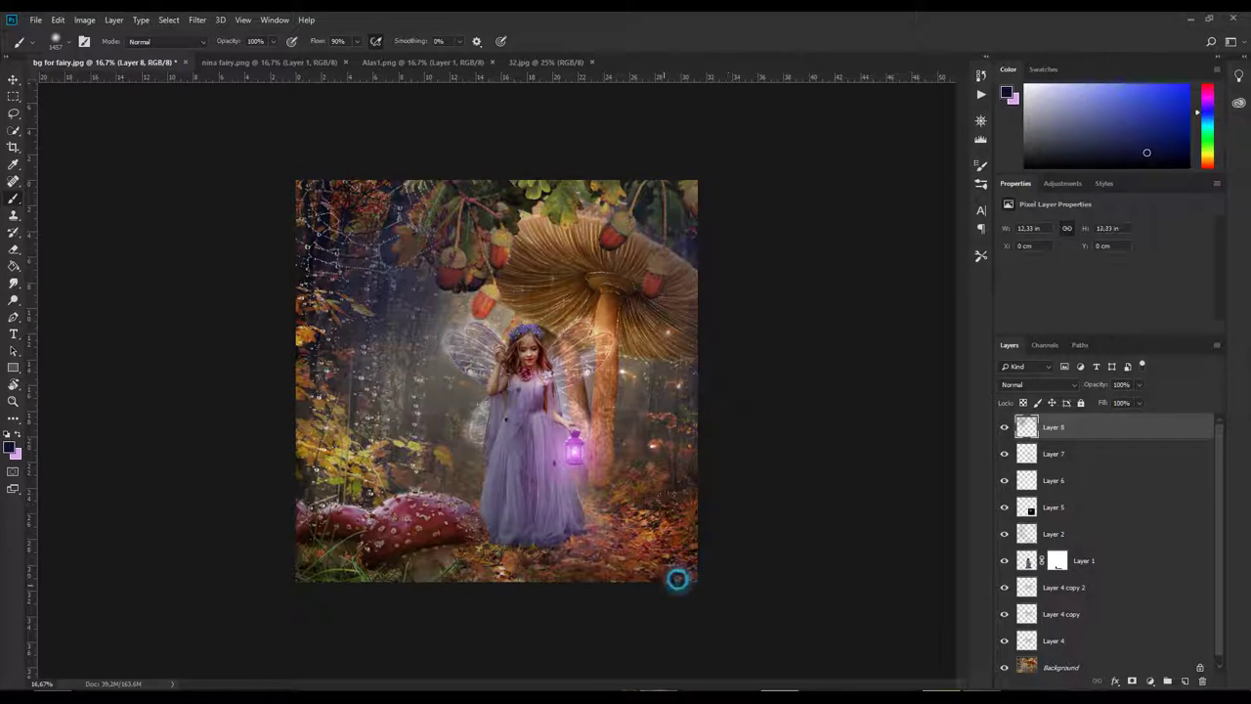
mouse_move(384, 570)
mouse_down()
mouse_move(427, 565)
mouse_move(344, 521)
mouse_move(320, 358)
mouse_move(407, 407)
mouse_up()
drag(539, 248, 503, 207)
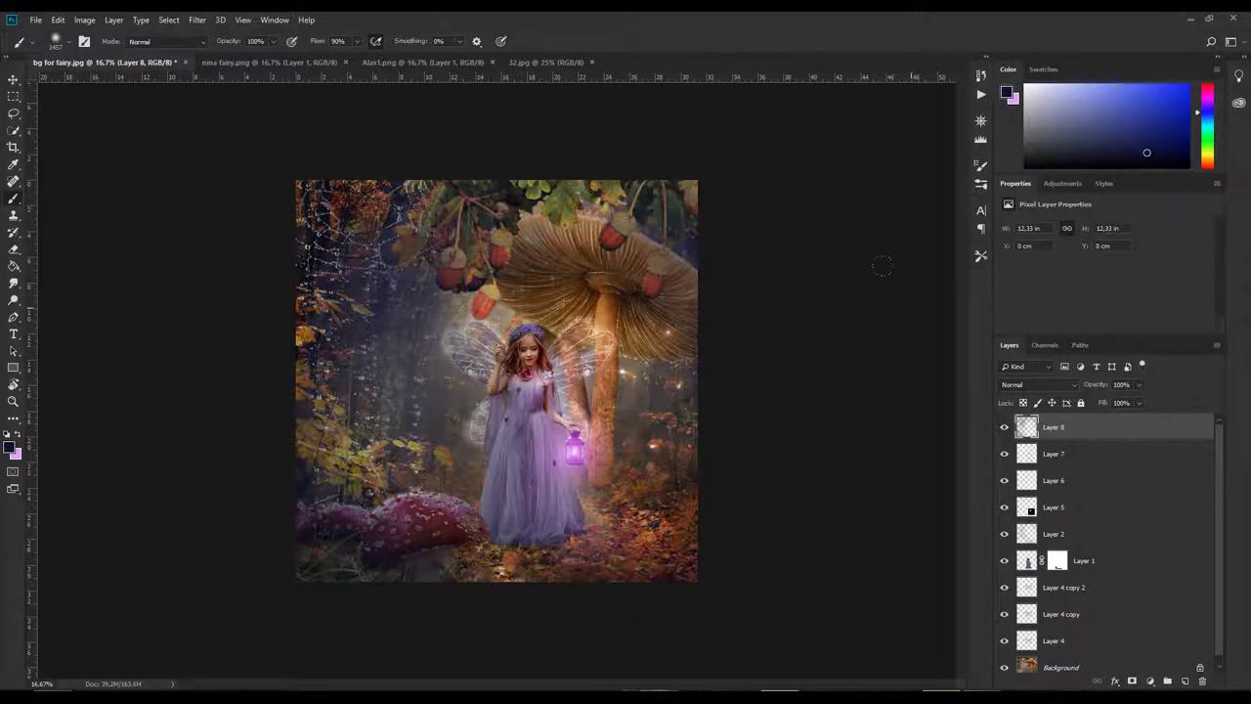